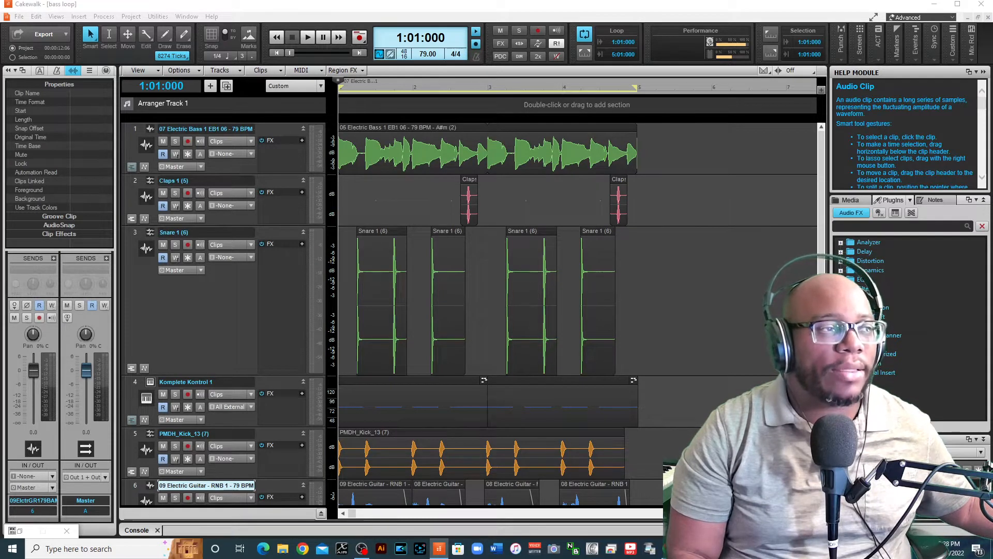
# - Switch to the LANDR pricing page in the browser and examine what the LANDR Studio subscription includes
pyautogui.moveTo(569, 16); pyautogui.dragTo(569, 2)
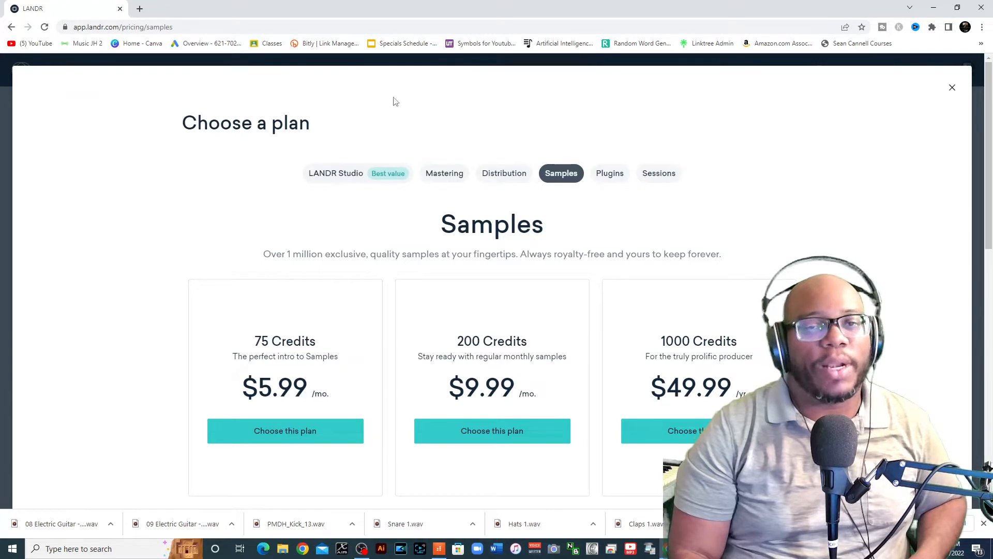
pyautogui.click(382, 181)
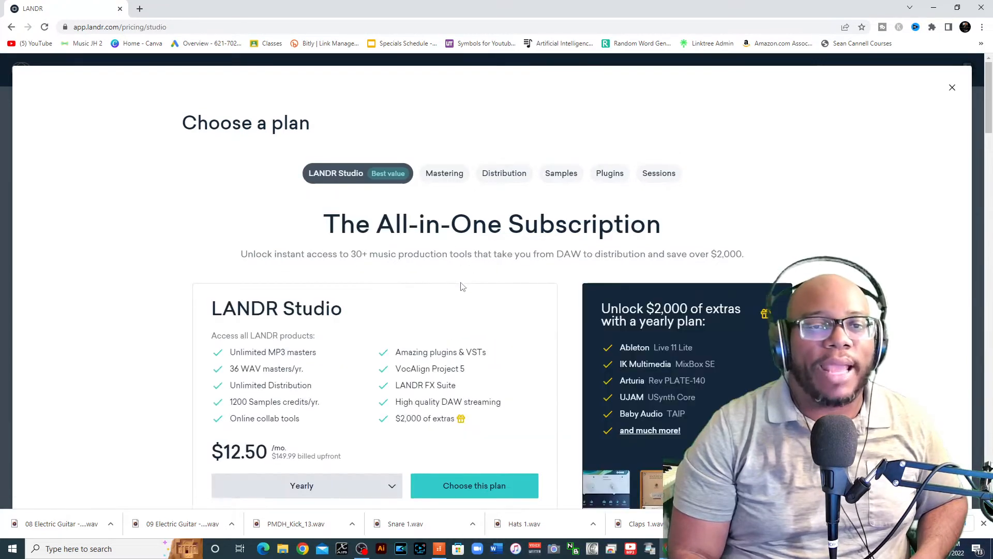
pyautogui.scroll(-5, 461, 284)
pyautogui.scroll(-4, 199, 98)
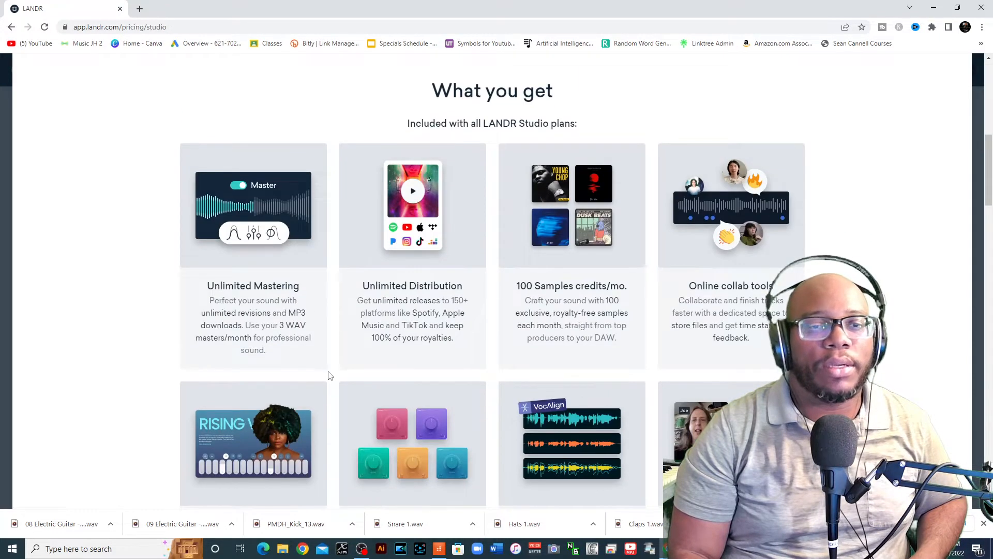
pyautogui.scroll(-4, 329, 373)
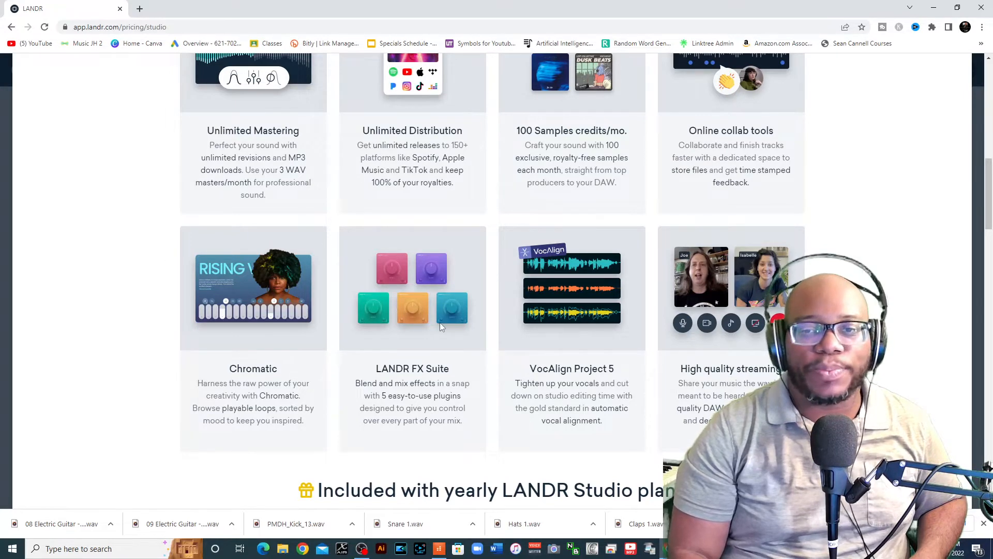
pyautogui.scroll(3, 437, 326)
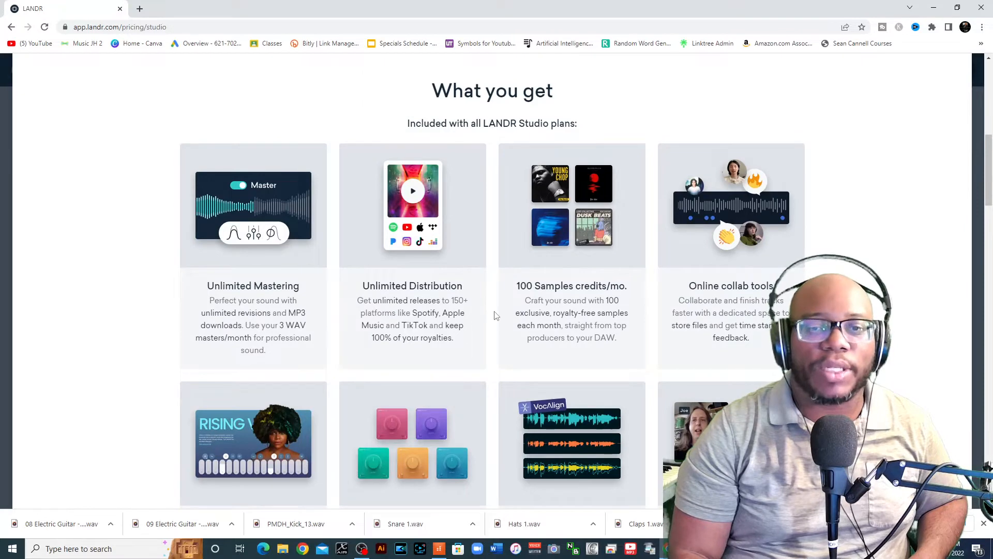
pyautogui.scroll(1, 494, 315)
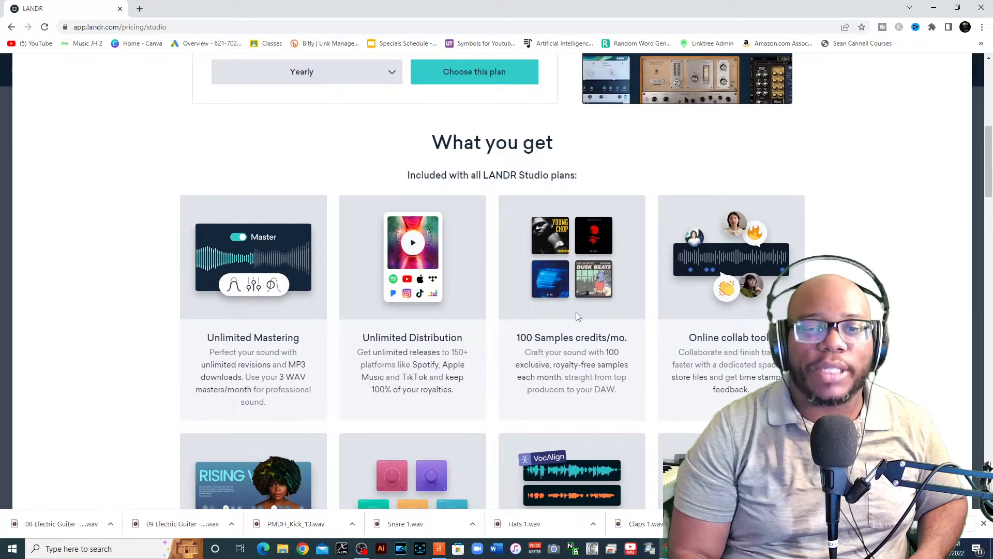
pyautogui.scroll(8, 578, 317)
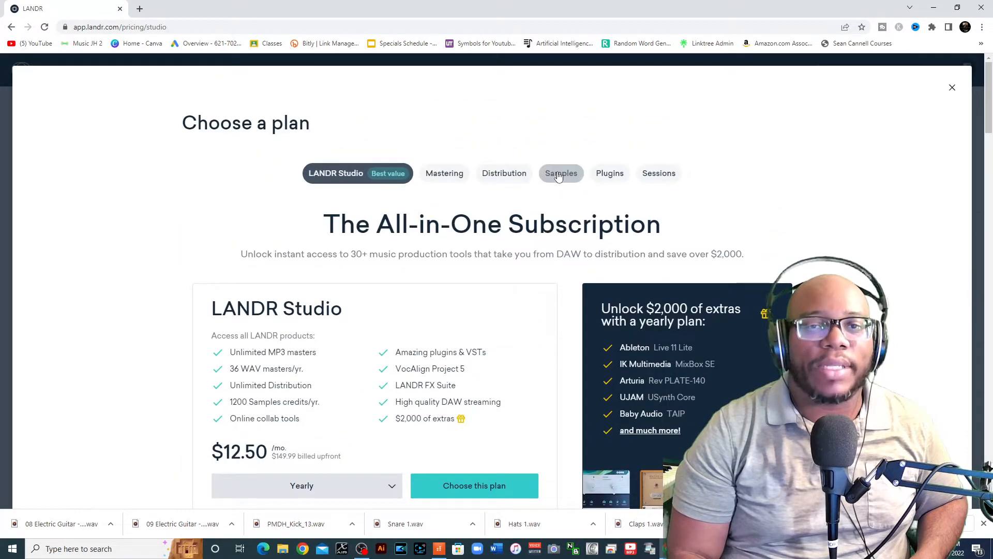
# - Examine the pricing plans for Samples and the features included with all of them
pyautogui.click(558, 174)
pyautogui.scroll(-4, 354, 288)
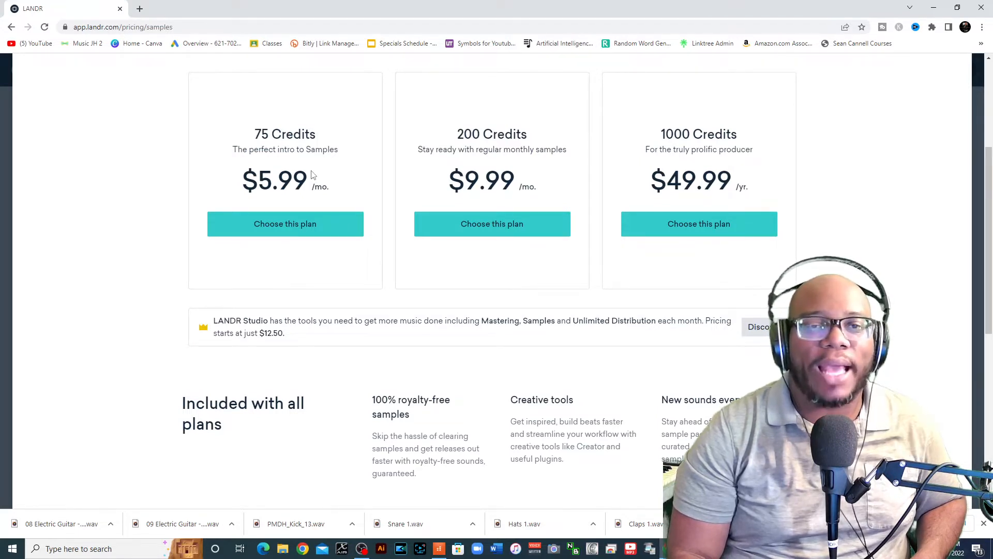
pyautogui.scroll(-1, 312, 175)
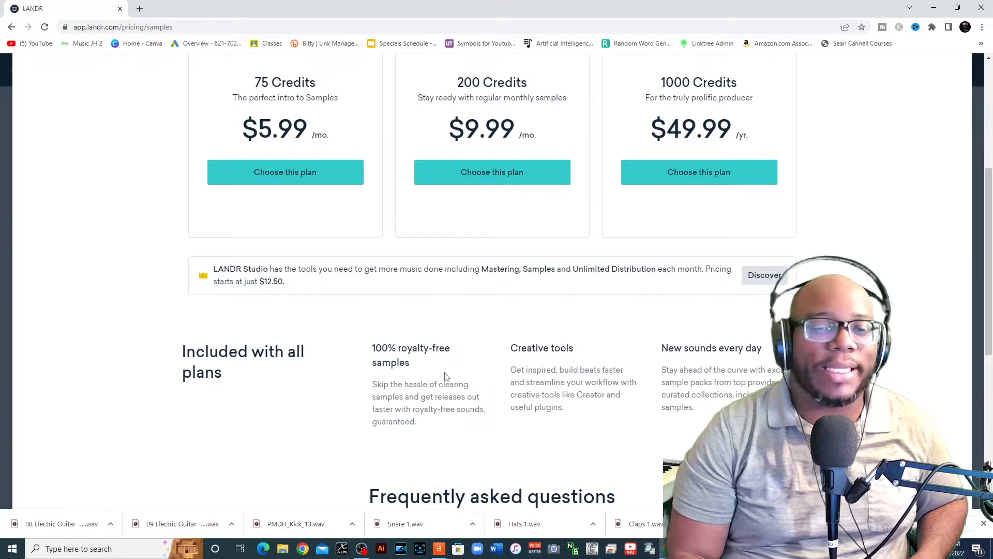
pyautogui.scroll(4, 445, 376)
# - Return to the LANDR dashboard and open the Samples section to look over its new releases
pyautogui.hotkey('alt', 'Left')
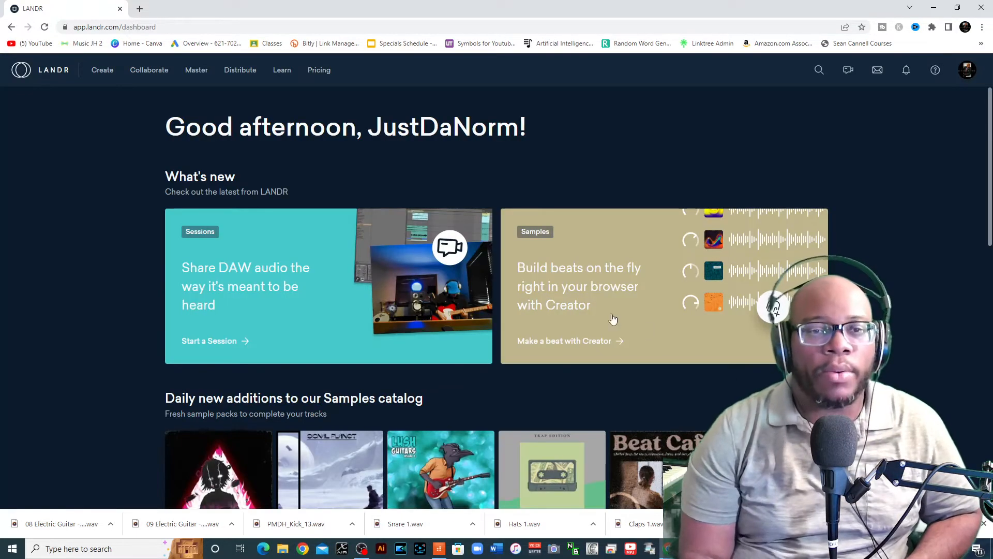
pyautogui.moveTo(103, 70)
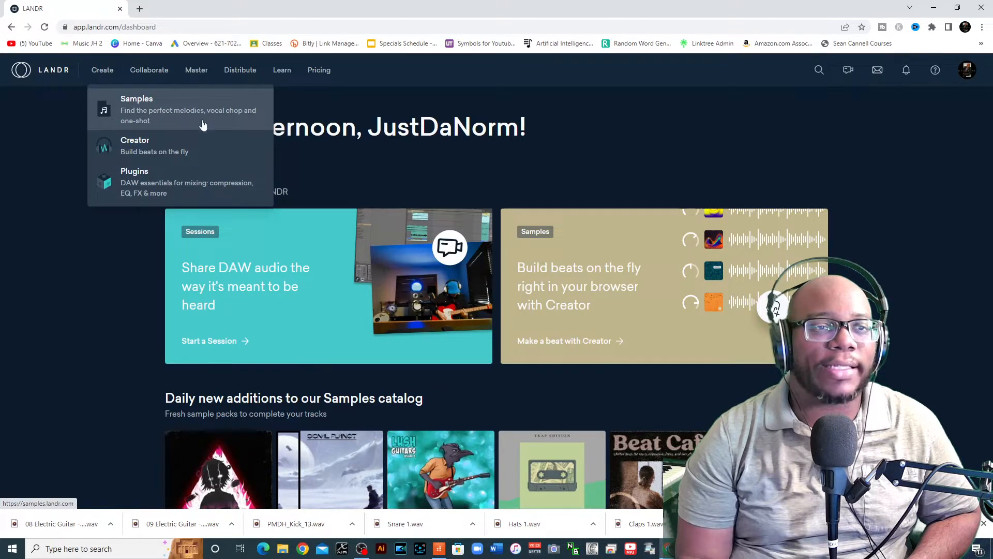
pyautogui.click(160, 111)
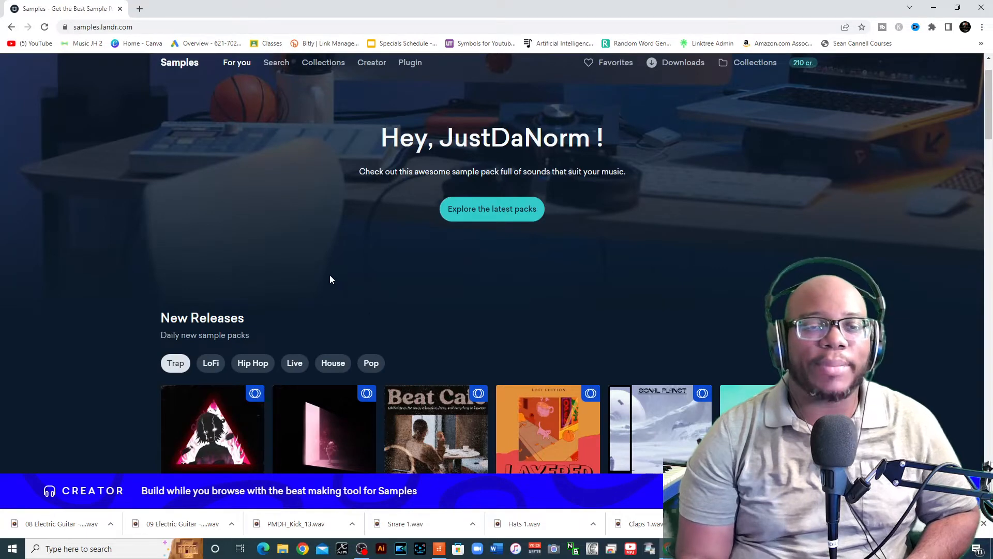
pyautogui.scroll(-2, 340, 246)
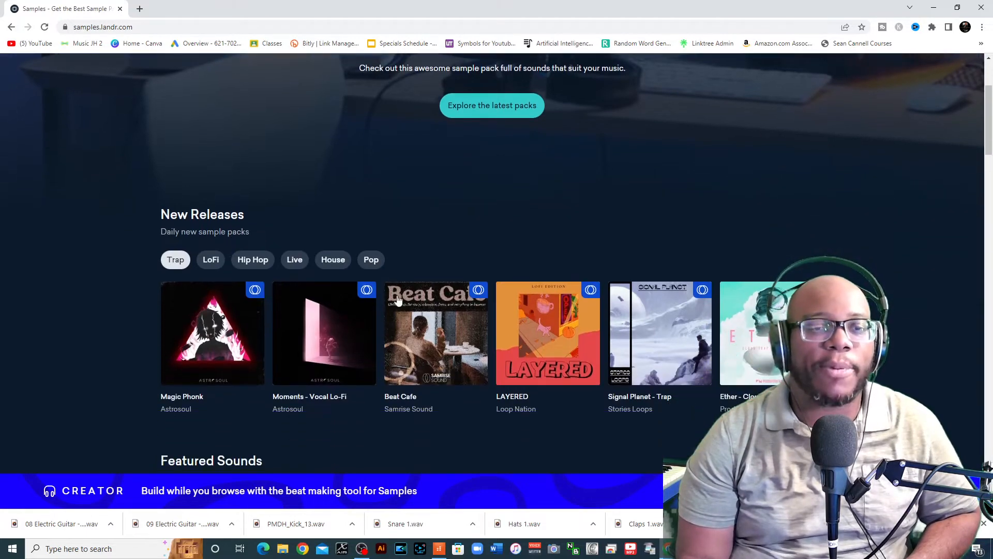
pyautogui.scroll(3, 340, 246)
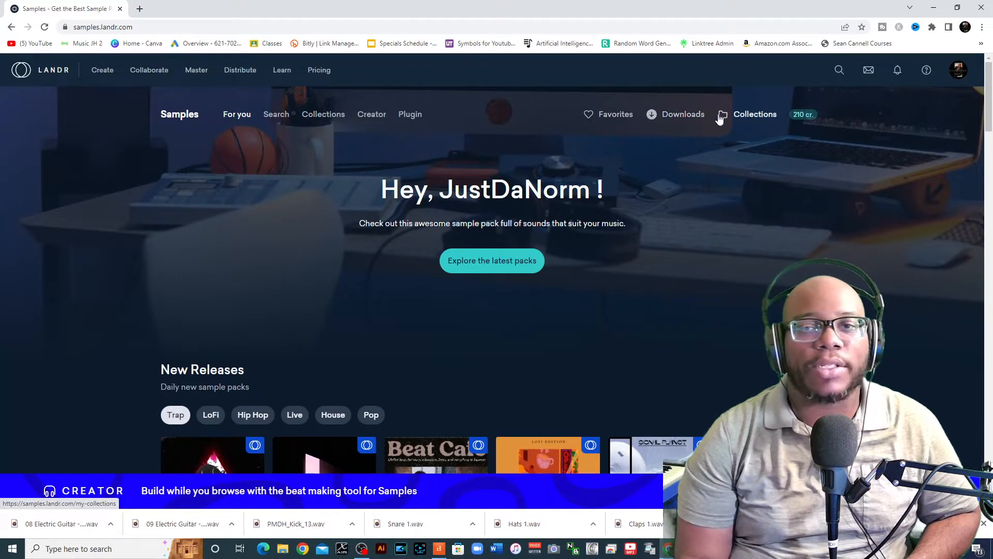
# - Open the sample search page and look at its Instrument filter options
pyautogui.click(843, 75)
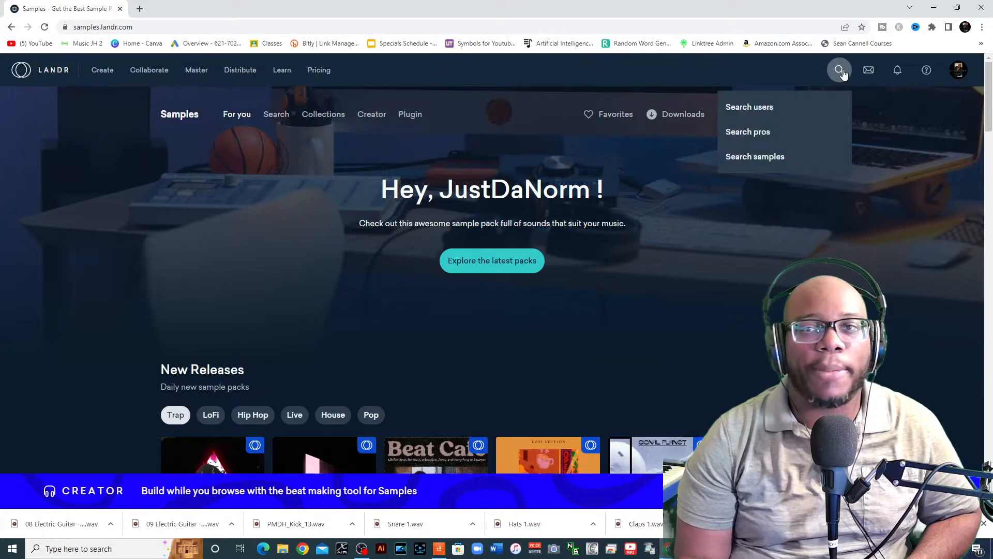
pyautogui.click(751, 158)
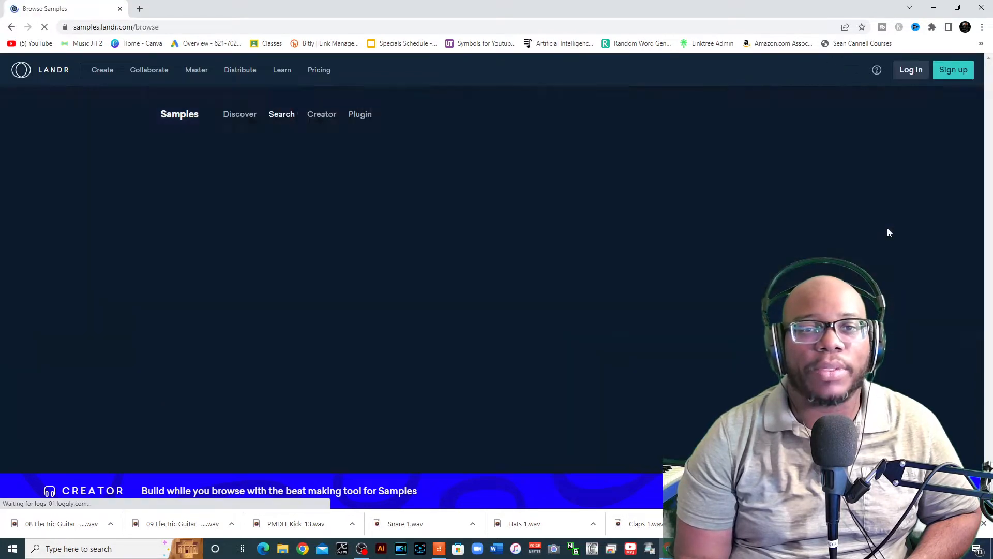
pyautogui.click(202, 220)
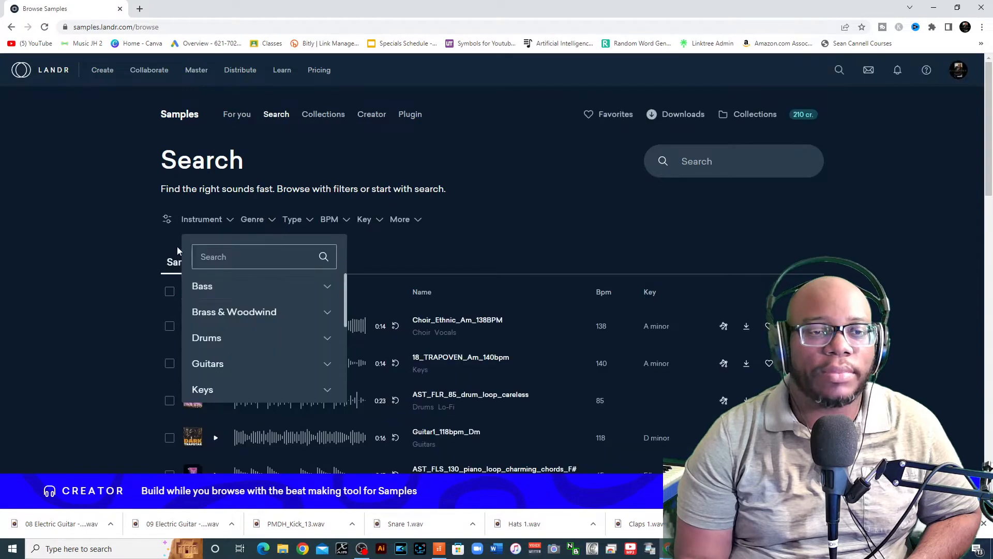
pyautogui.click(438, 241)
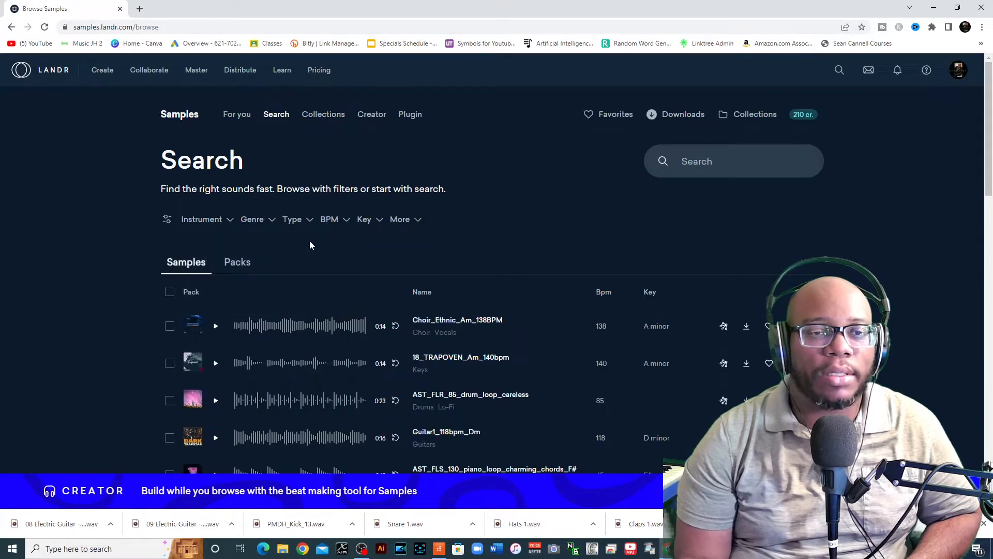
# - Look through the Genre, Type, BPM and Key filter options for the sample search without applying any
pyautogui.click(258, 222)
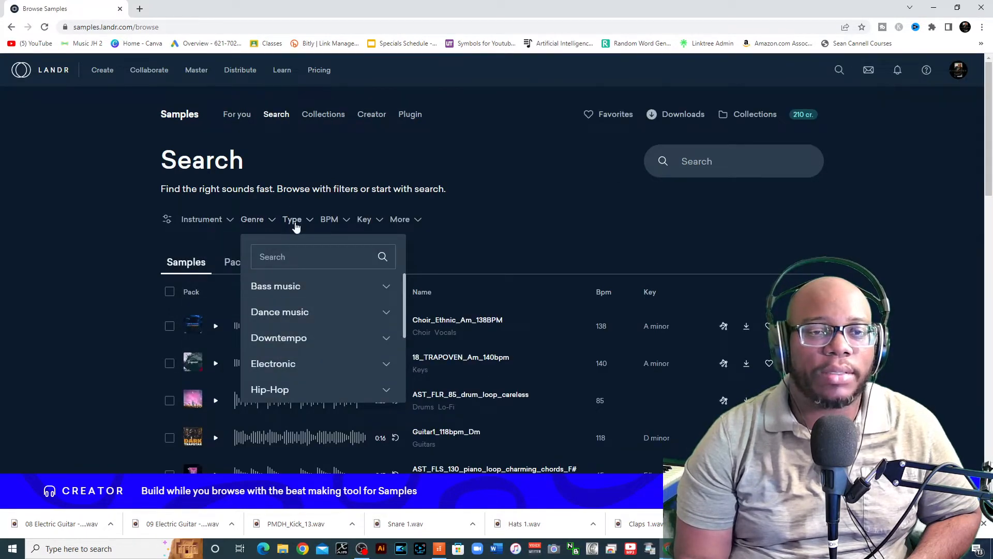
pyautogui.click(294, 223)
pyautogui.click(294, 221)
pyautogui.click(292, 221)
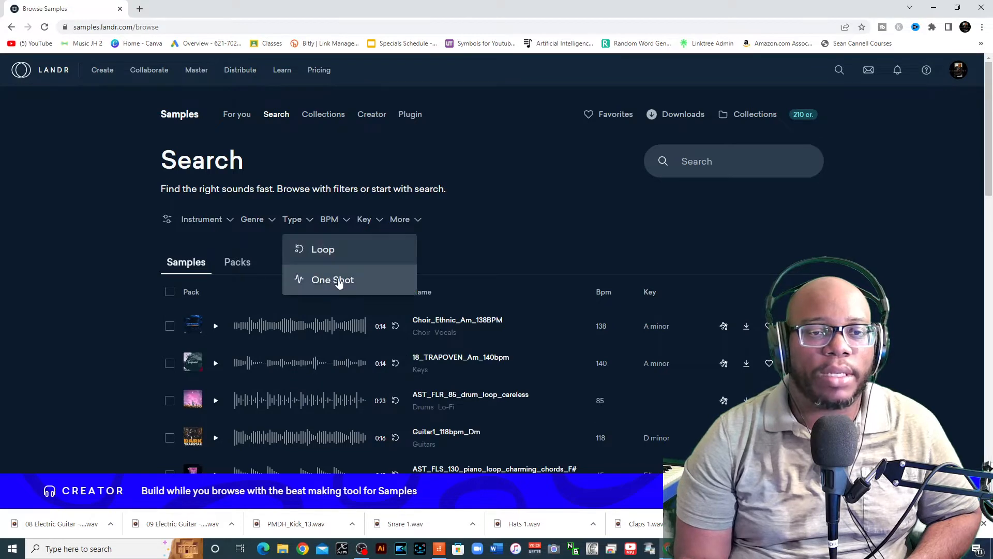
pyautogui.click(330, 220)
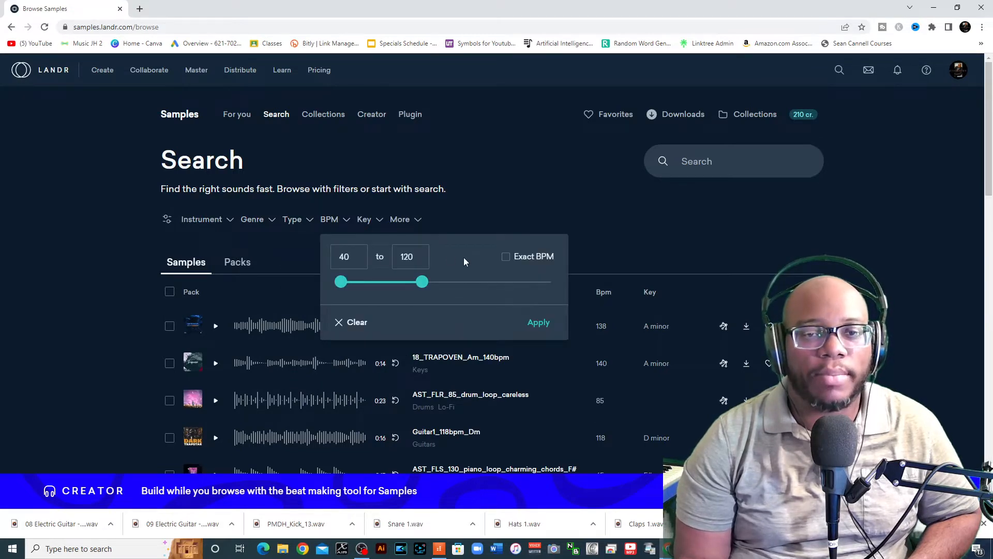
pyautogui.click(380, 222)
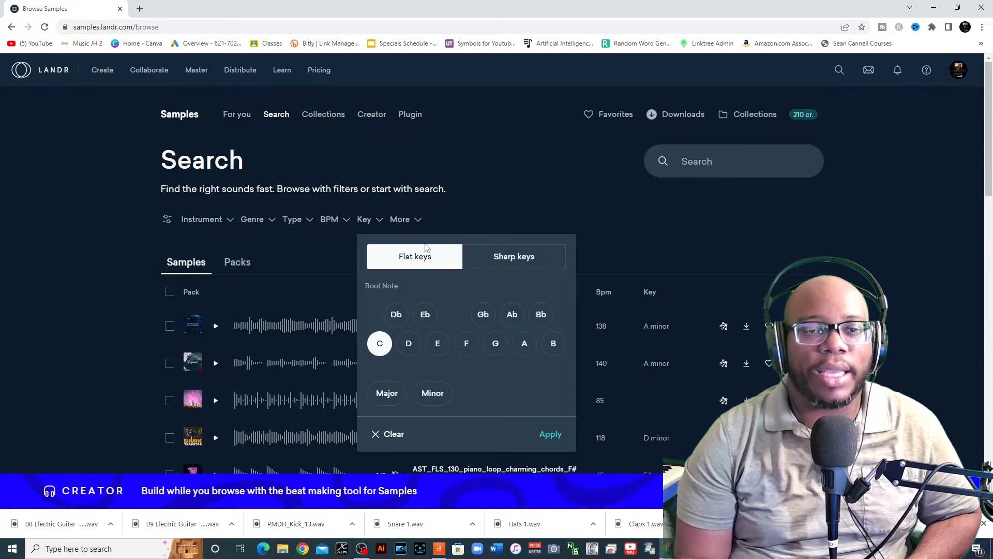
pyautogui.click(491, 219)
# - Browse the additional descriptive tags offered under More for filtering samples, then close the list
pyautogui.click(409, 220)
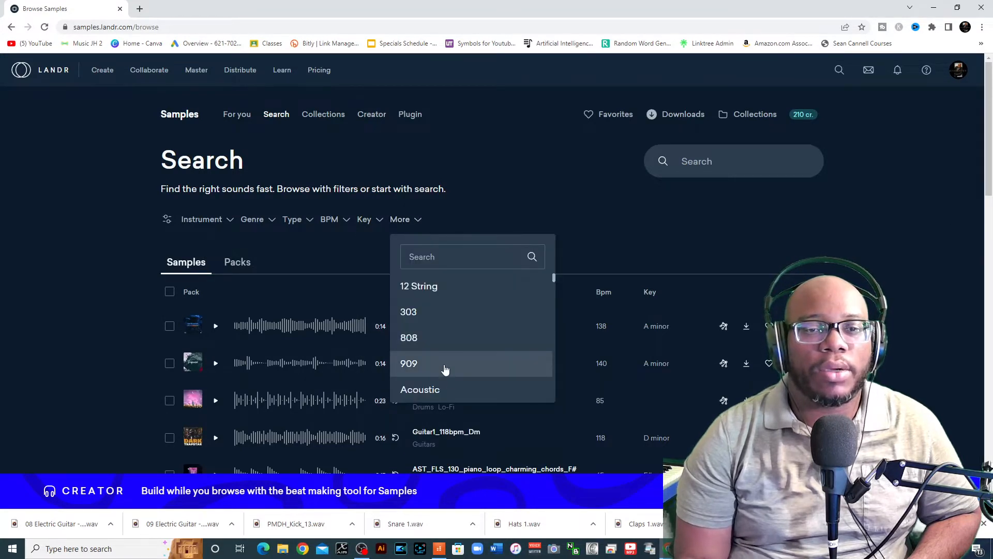
pyautogui.scroll(-5, 438, 316)
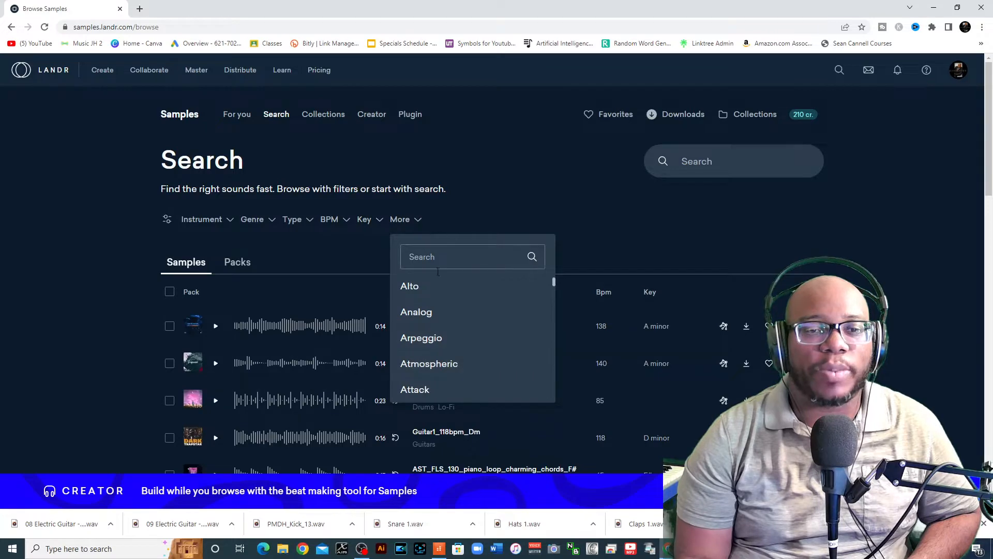
pyautogui.scroll(-10, 414, 314)
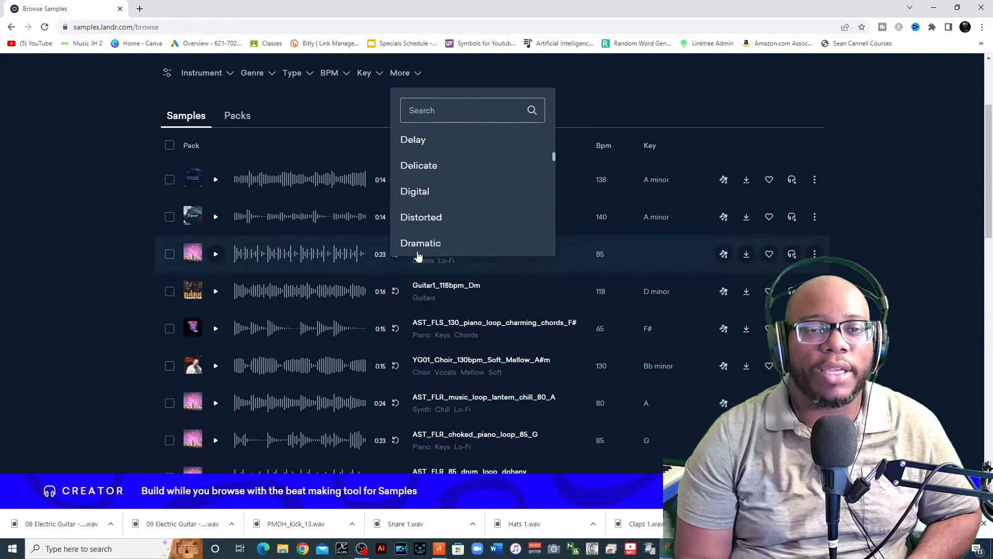
pyautogui.click(610, 109)
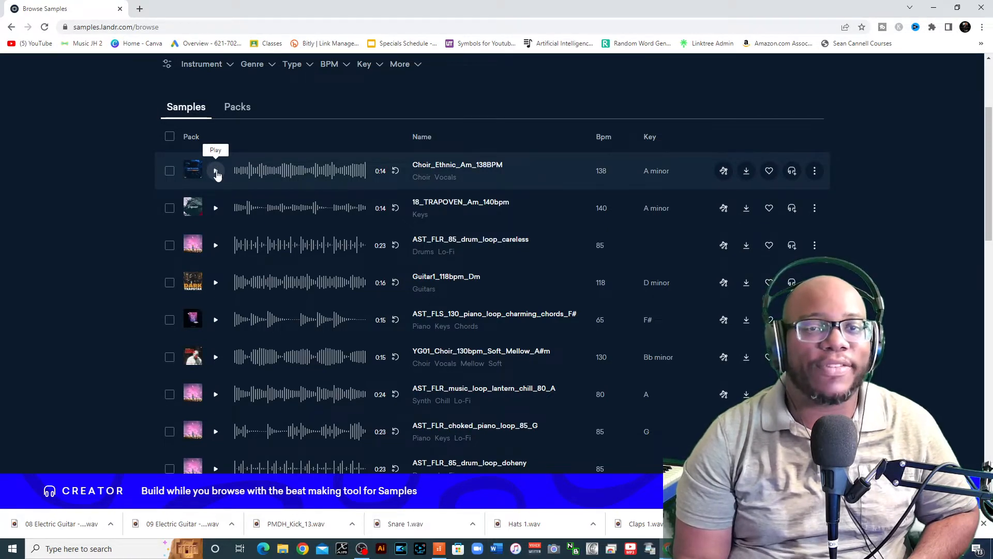
# - Preview the Guitar1_118bpm_Dm sample in the search results, then pause it
pyautogui.click(215, 290)
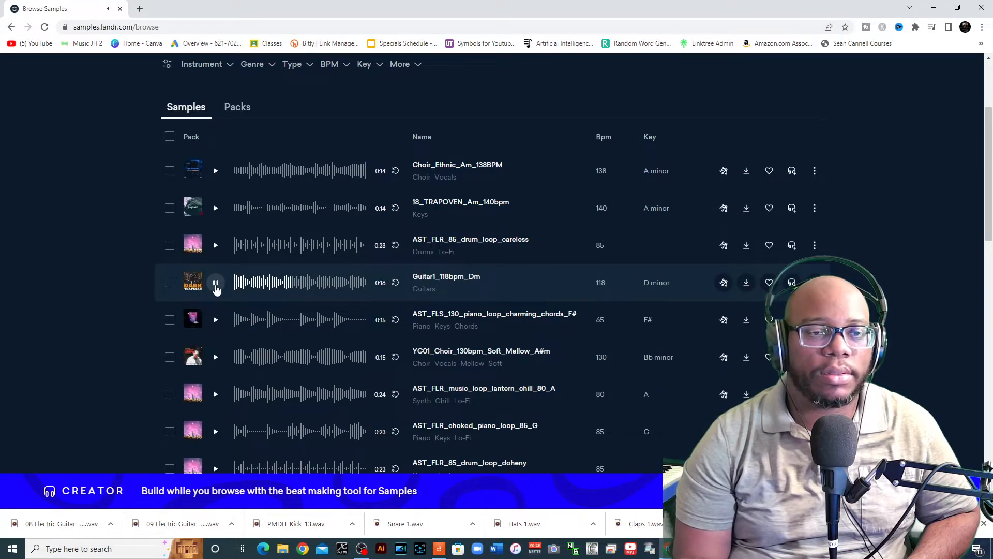
pyautogui.click(217, 284)
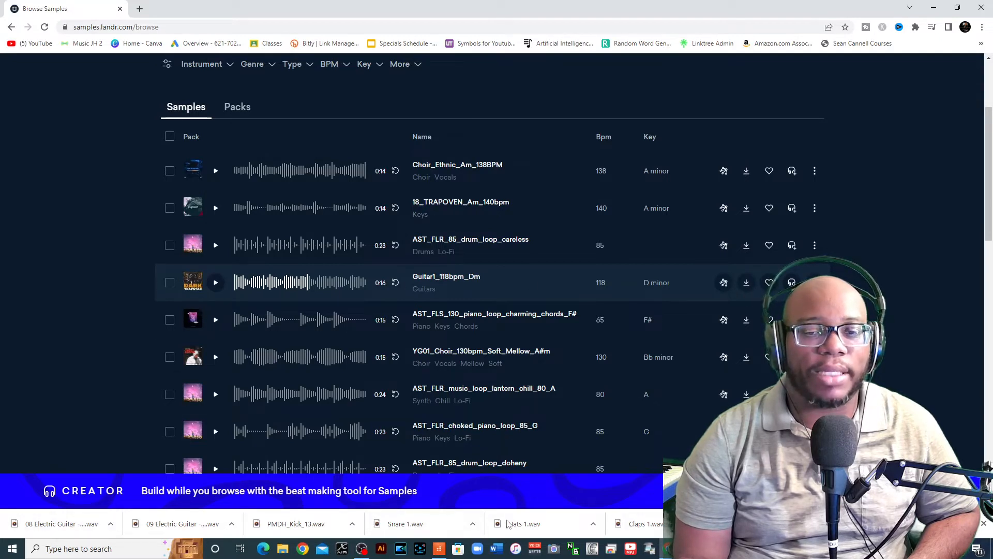
# - Switch to the Cakewalk project, solo the 07 Electric Bass 1 EB1 06 track and listen to its loop
pyautogui.click(934, 8)
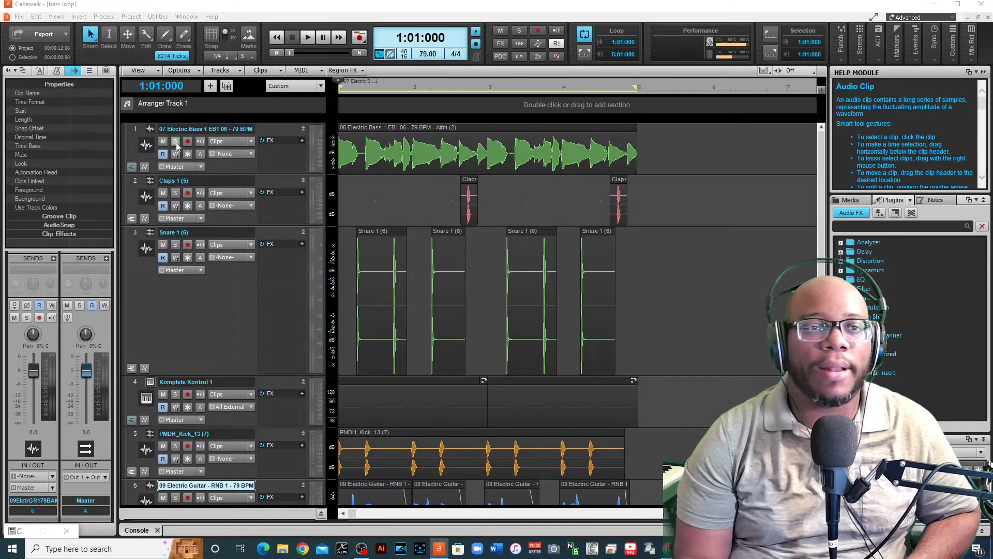
pyautogui.click(175, 141)
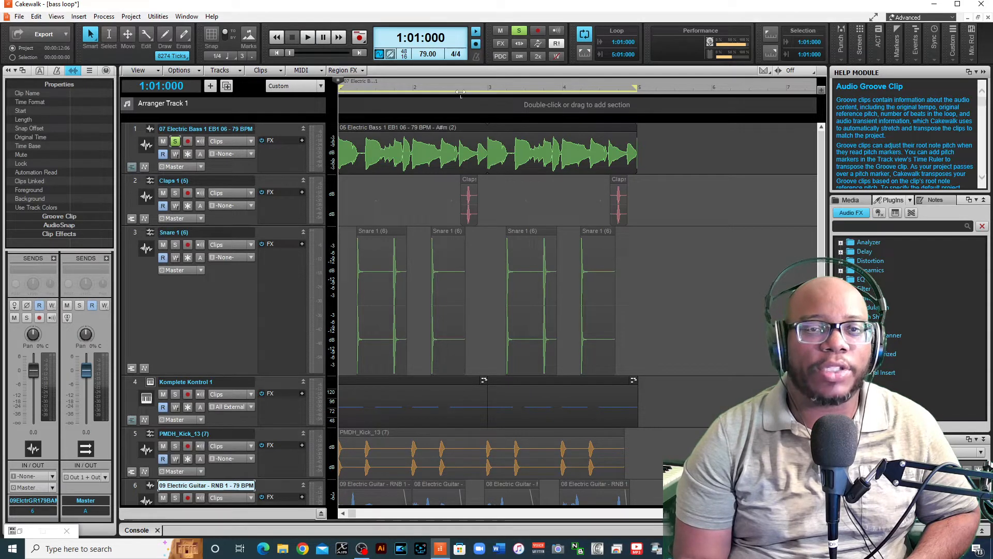
pyautogui.click(308, 39)
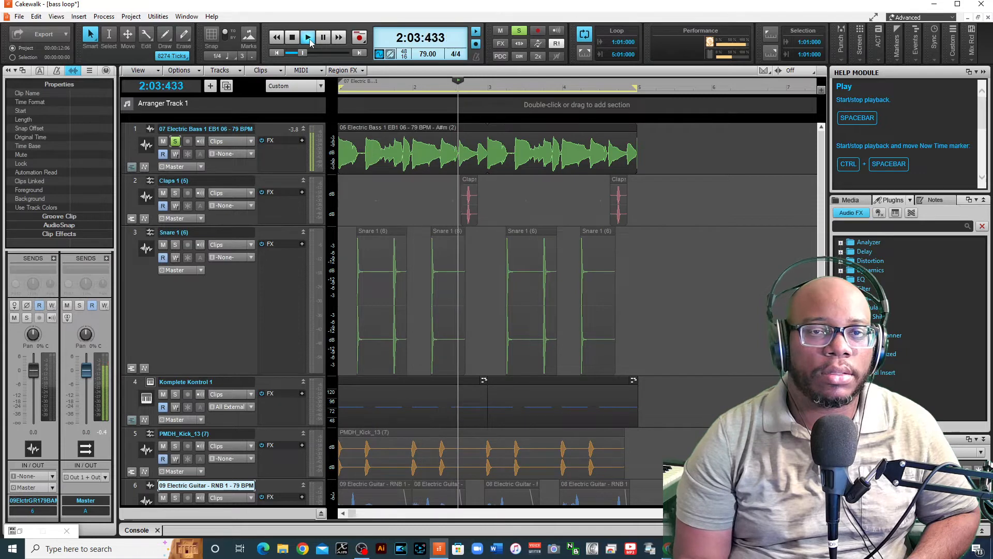
pyautogui.click(294, 38)
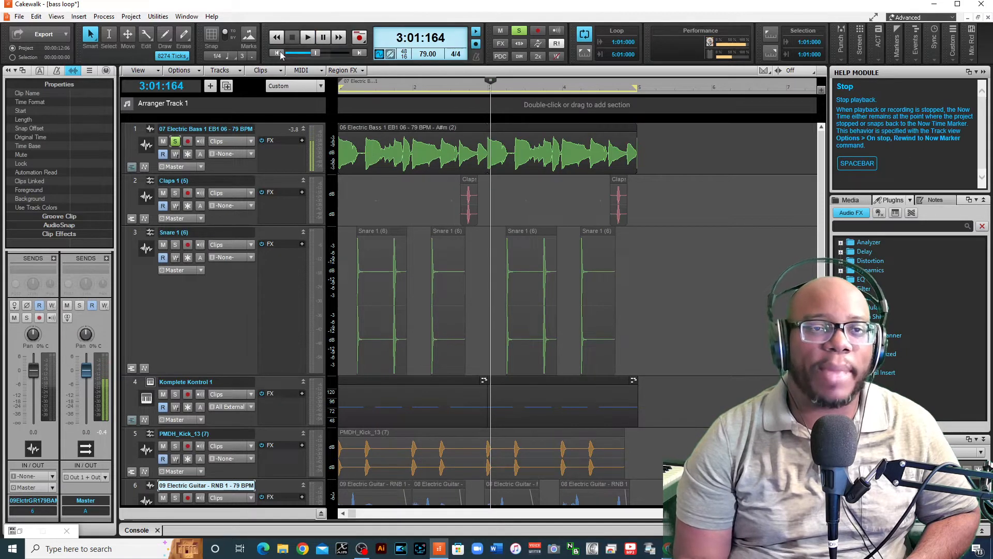
# - Replay the soloed bass loop from the project start, stop playback and select the electric bass track
pyautogui.click(277, 37)
pyautogui.click(309, 37)
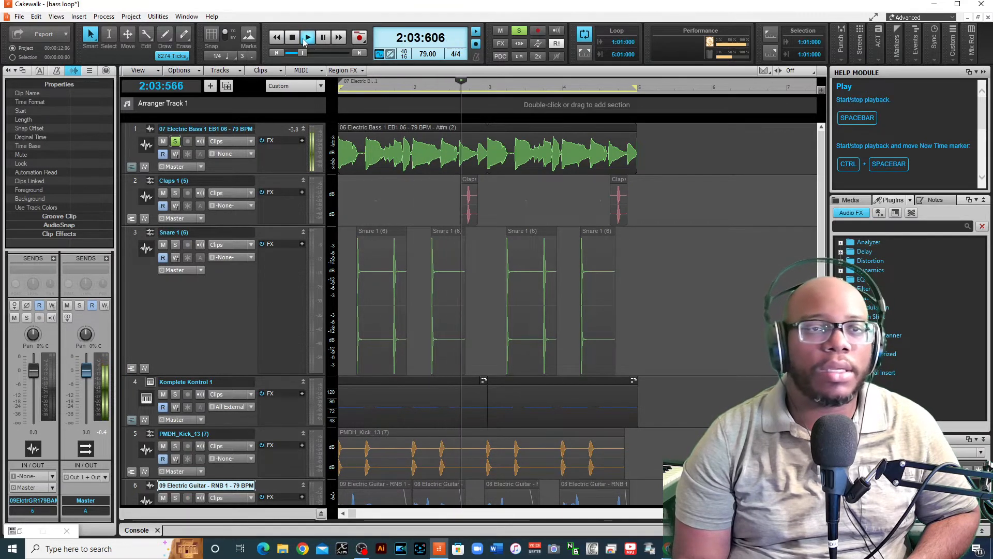
pyautogui.click(292, 37)
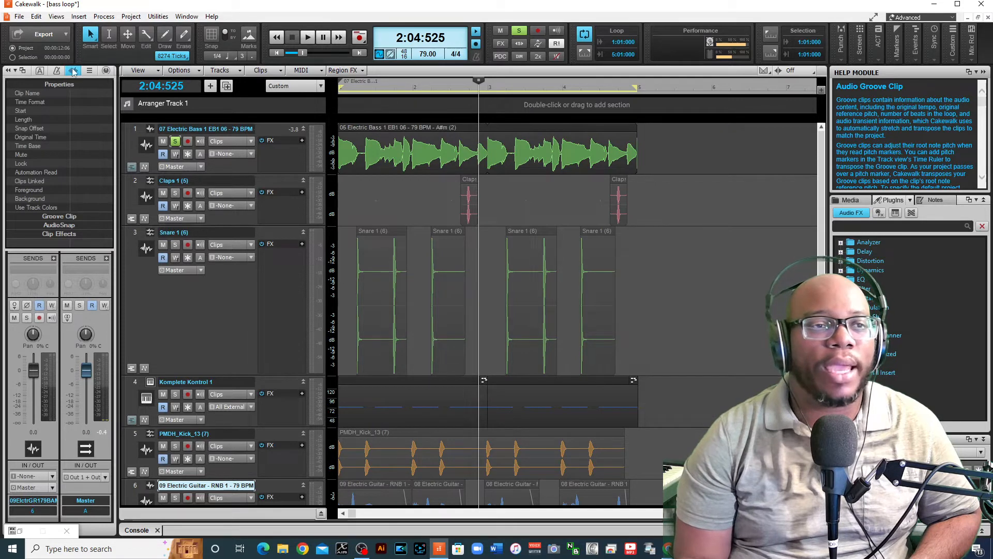
pyautogui.click(132, 128)
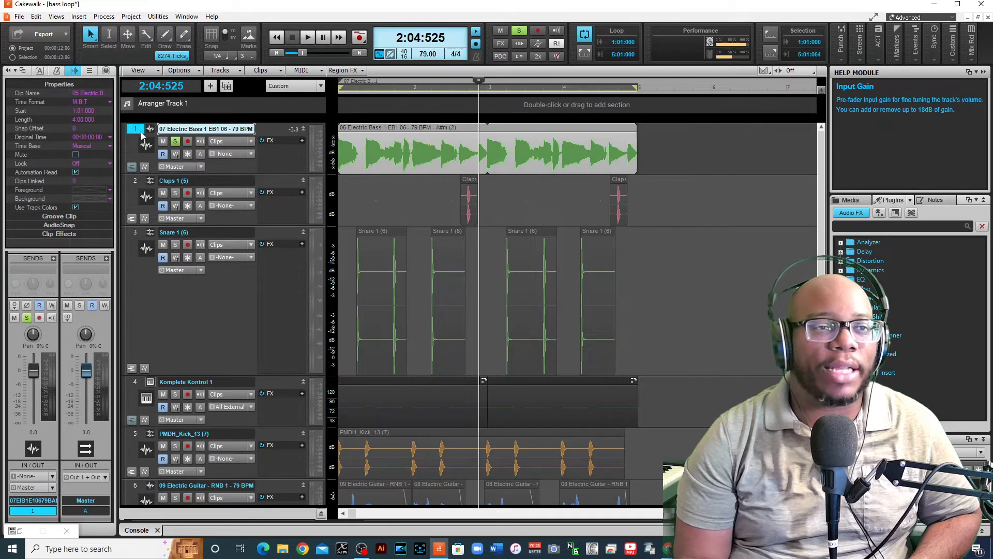
# - Set the electric bass groove clip's Beats in Clip to 16 and audition it from the project start
pyautogui.click(60, 216)
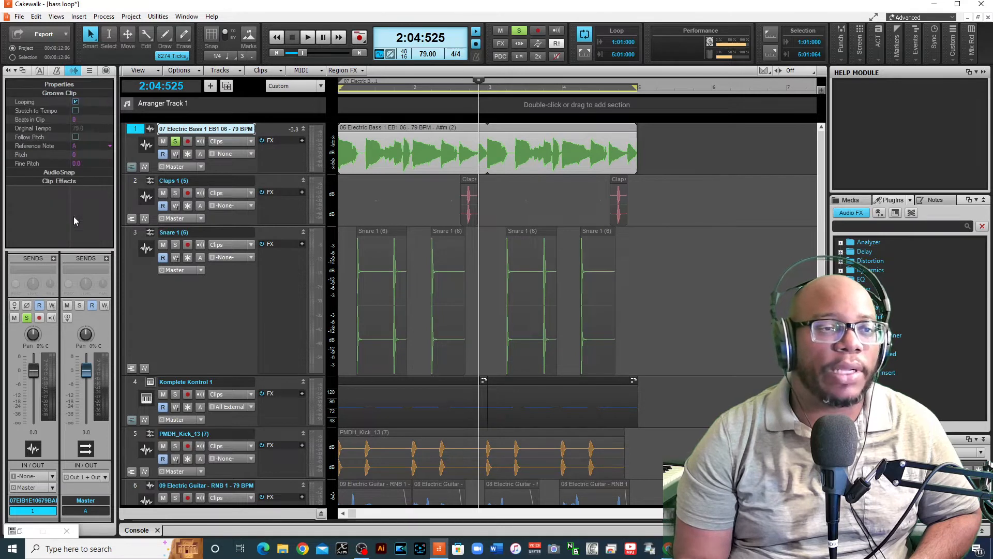
pyautogui.click(77, 103)
pyautogui.click(76, 104)
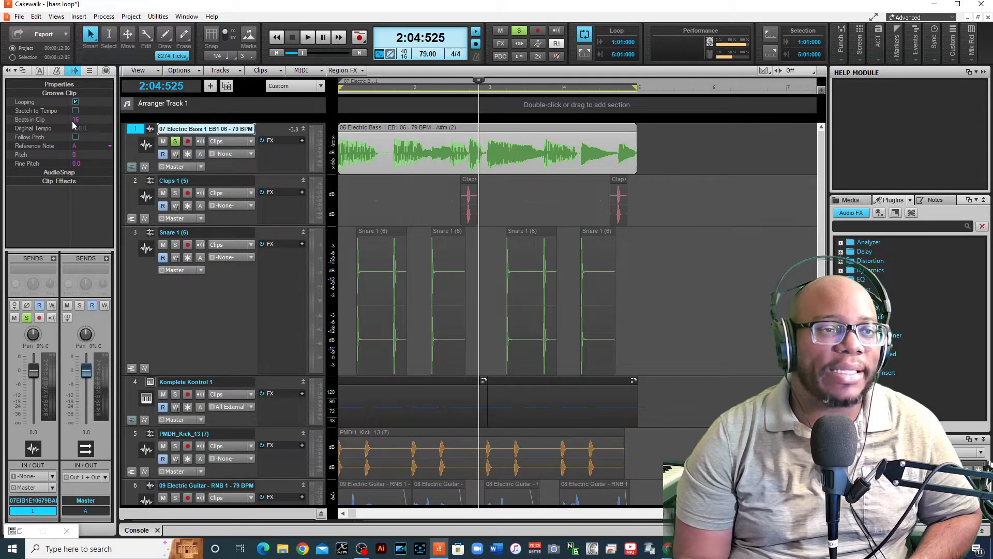
pyautogui.click(277, 52)
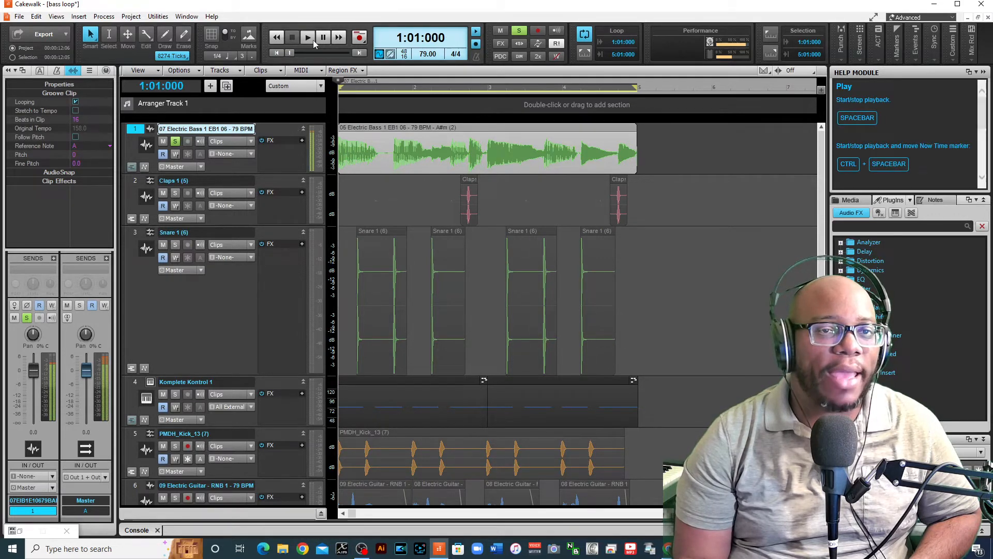
pyautogui.click(313, 39)
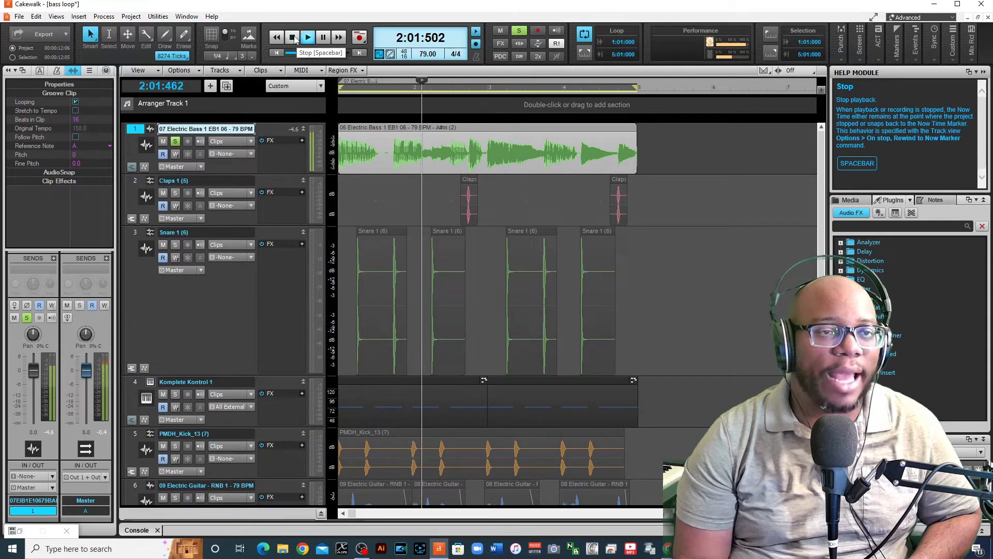
pyautogui.click(293, 38)
# - Set the bass clip's Beats in Clip to 8 and replay the loop from the project start
pyautogui.click(77, 120)
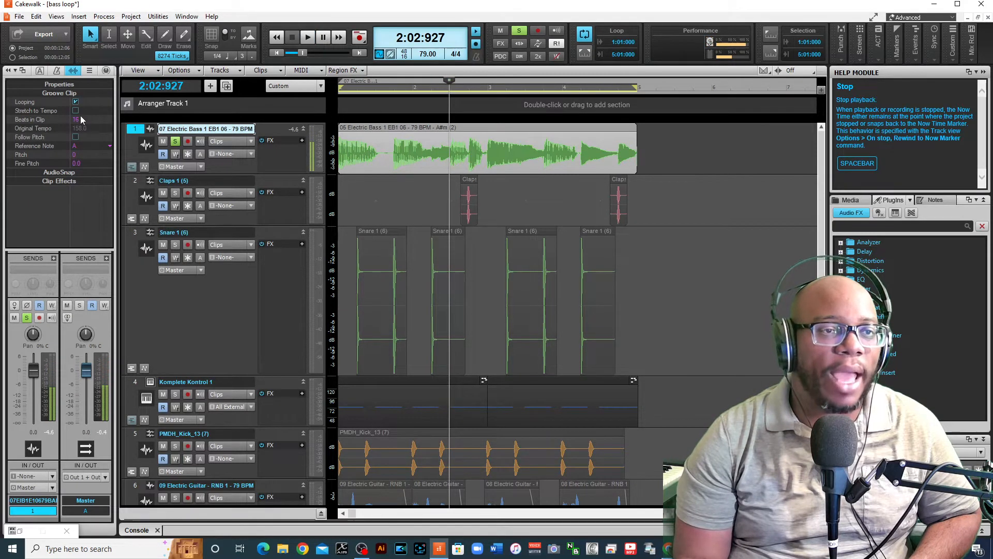
pyautogui.write('8')
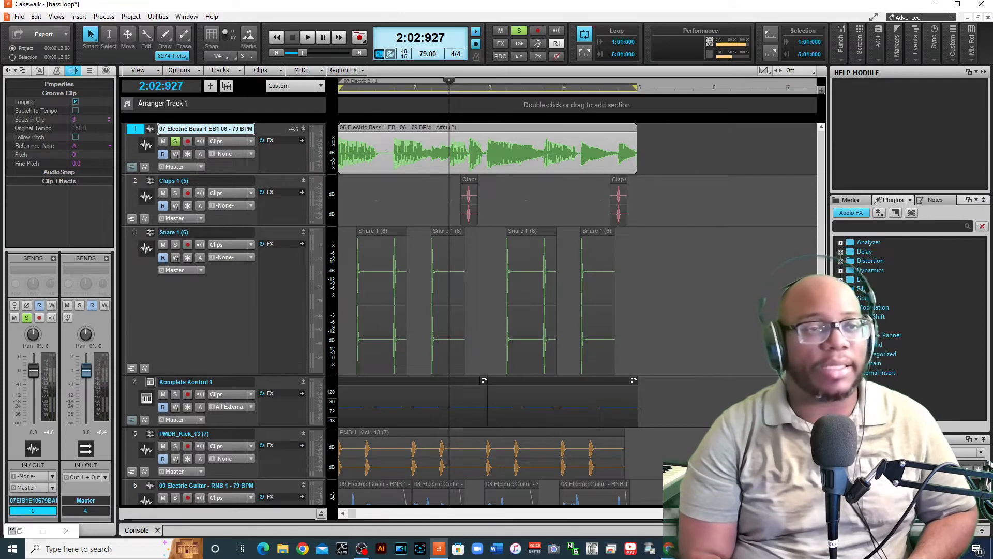
pyautogui.press('Return')
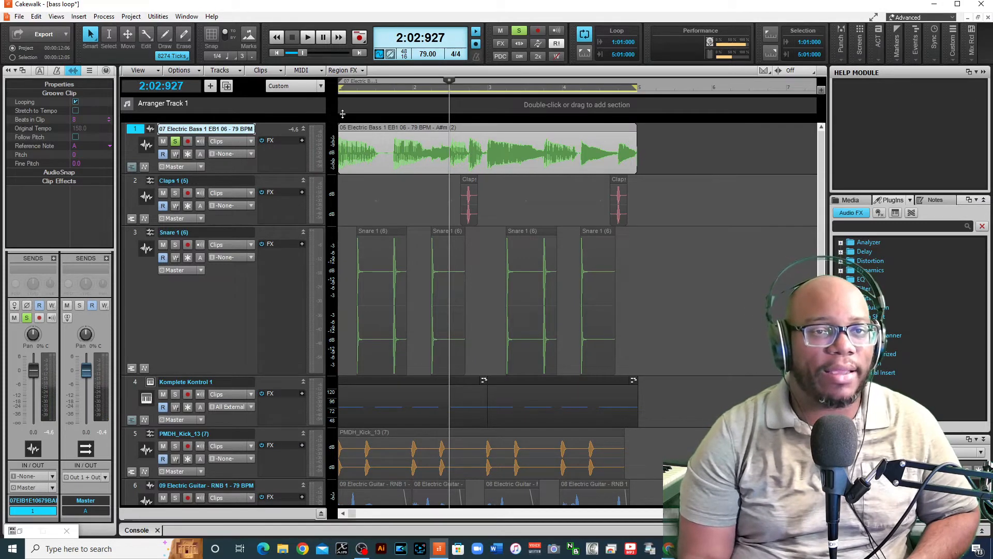
pyautogui.click(82, 209)
pyautogui.click(277, 53)
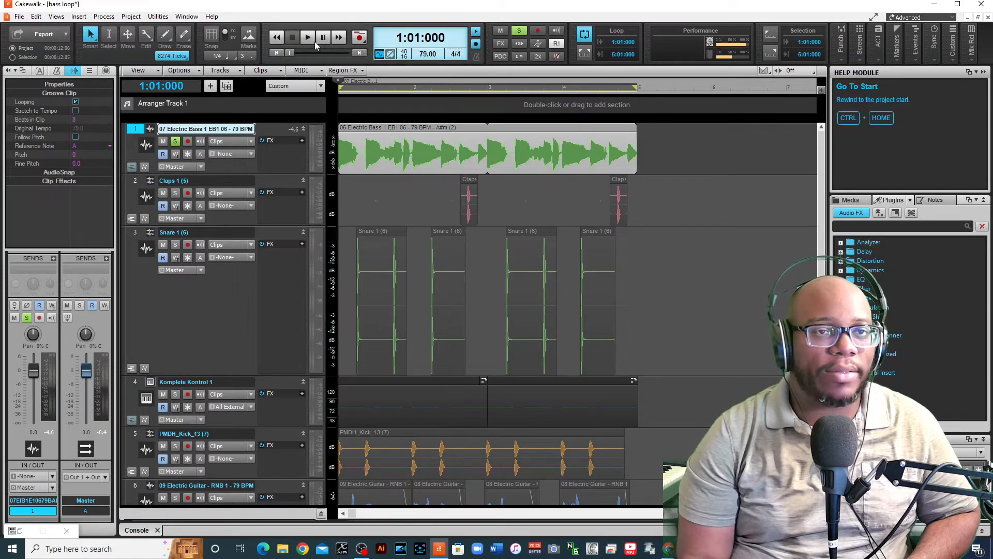
pyautogui.click(309, 39)
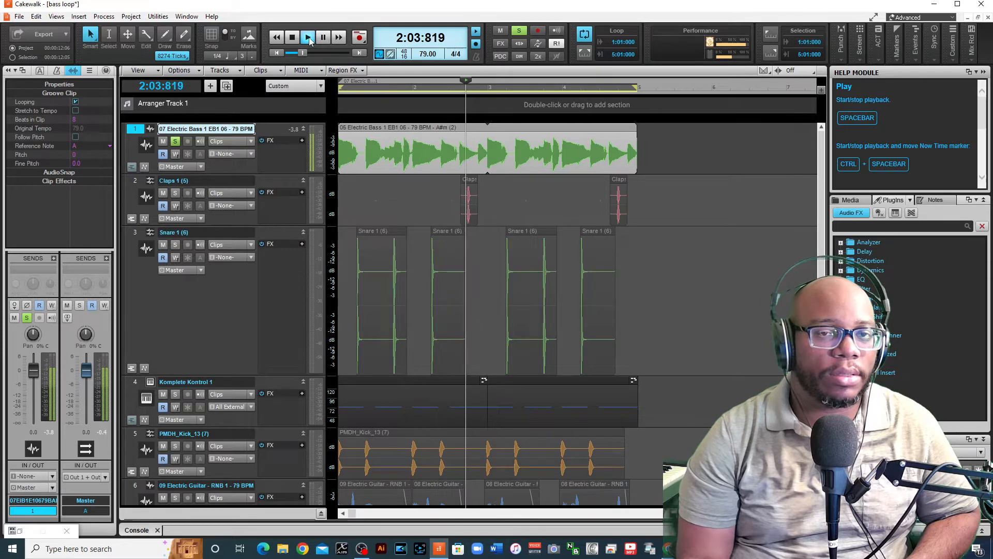
pyautogui.click(292, 37)
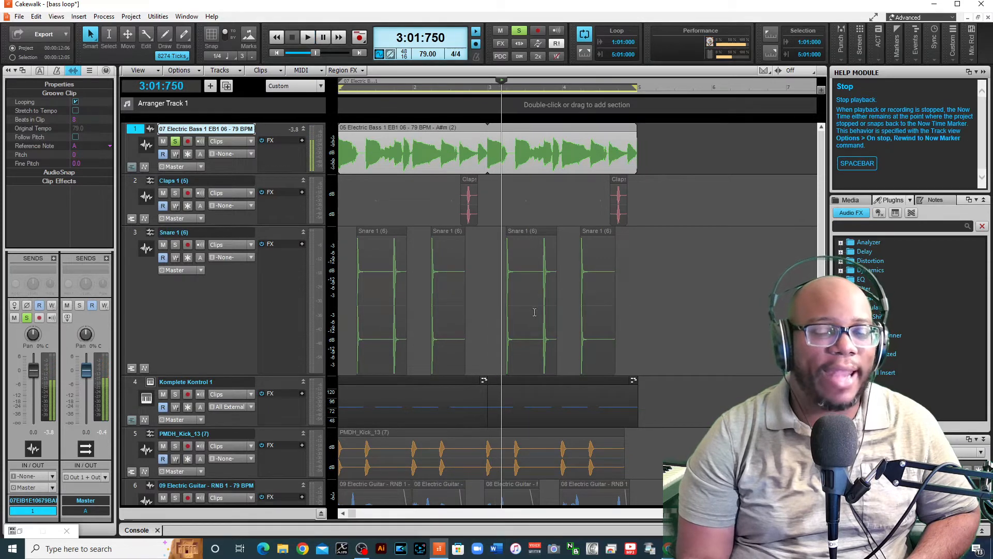
# - Try resizing the looped electric bass clip by its end edge, leaving its end at bar 5
pyautogui.rightClick(366, 130)
pyautogui.click(419, 320)
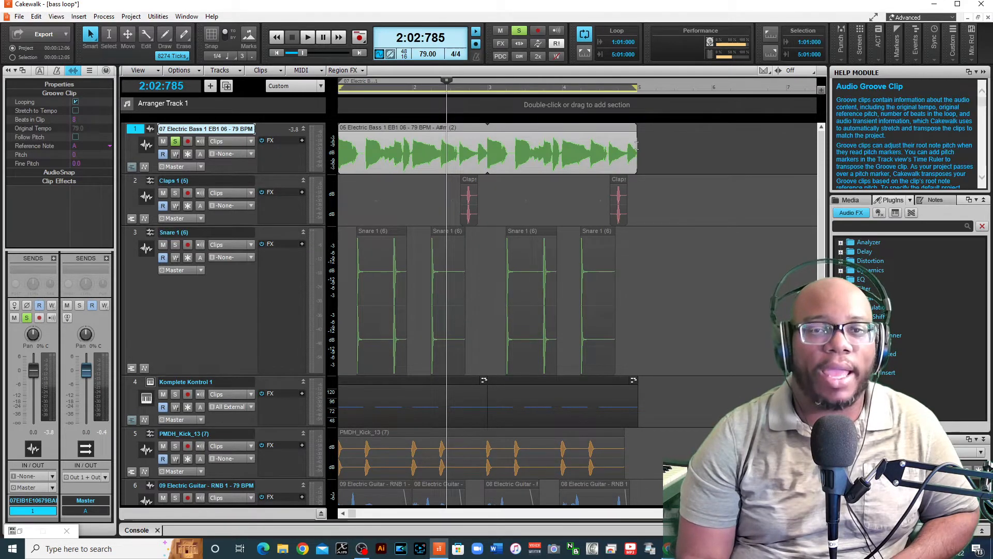
pyautogui.moveTo(638, 150); pyautogui.dragTo(472, 165)
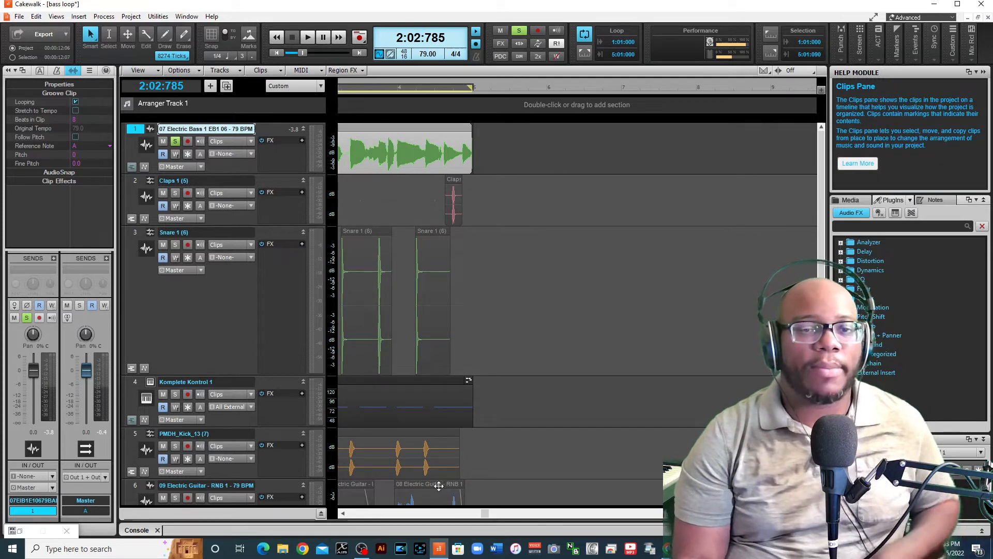
pyautogui.moveTo(491, 514); pyautogui.dragTo(350, 513)
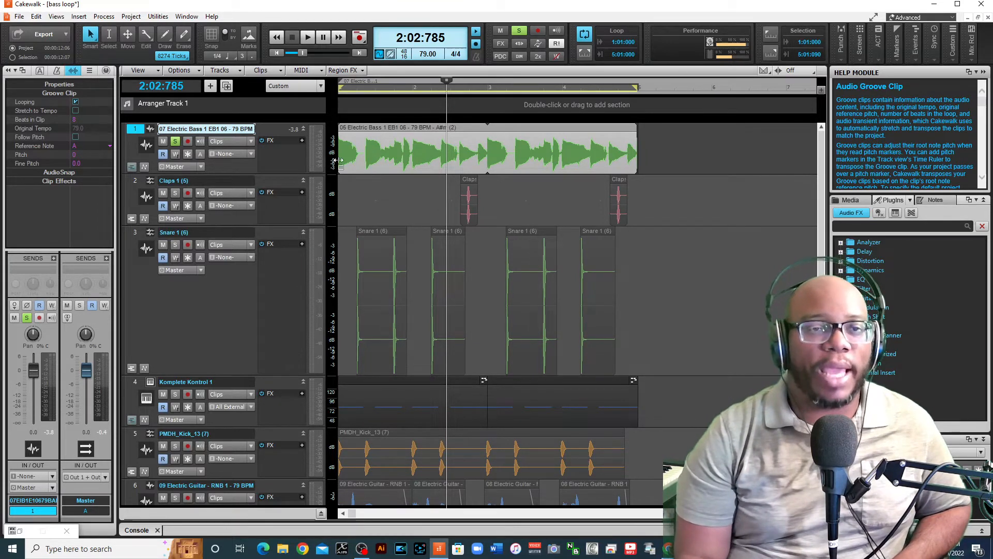
# - Solo the Claps 1 (5) track in place of the bass, play it from just before the first clap, and unsolo it
pyautogui.click(175, 140)
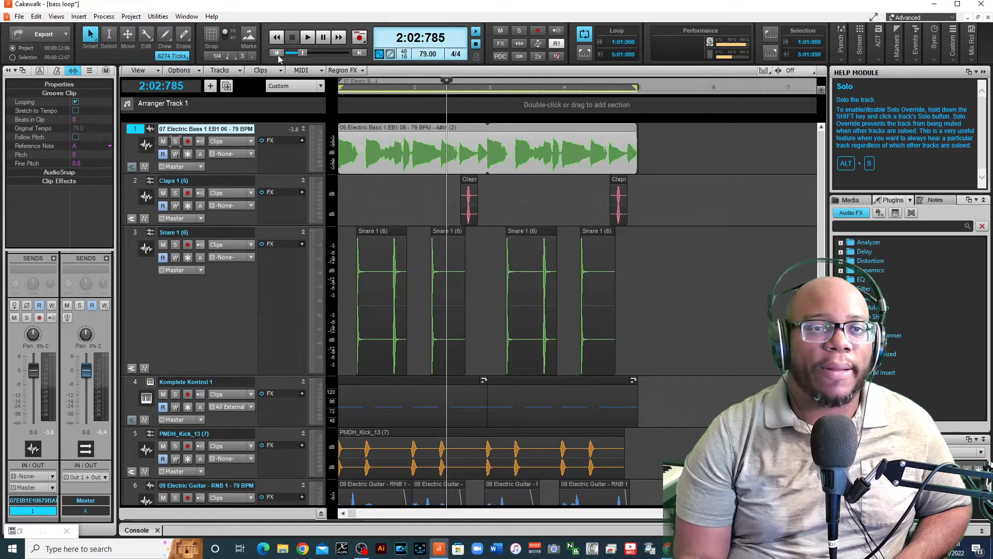
pyautogui.click(278, 54)
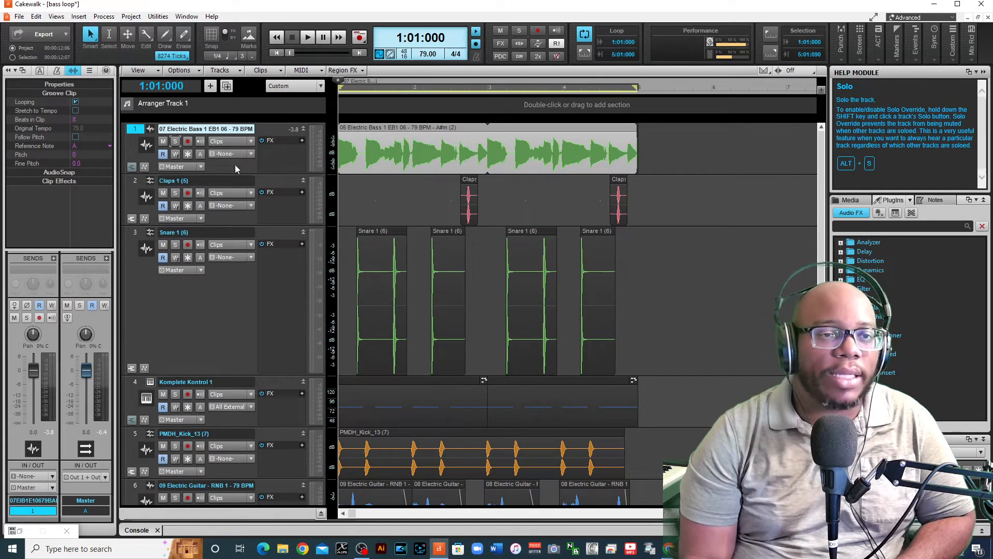
pyautogui.click(175, 193)
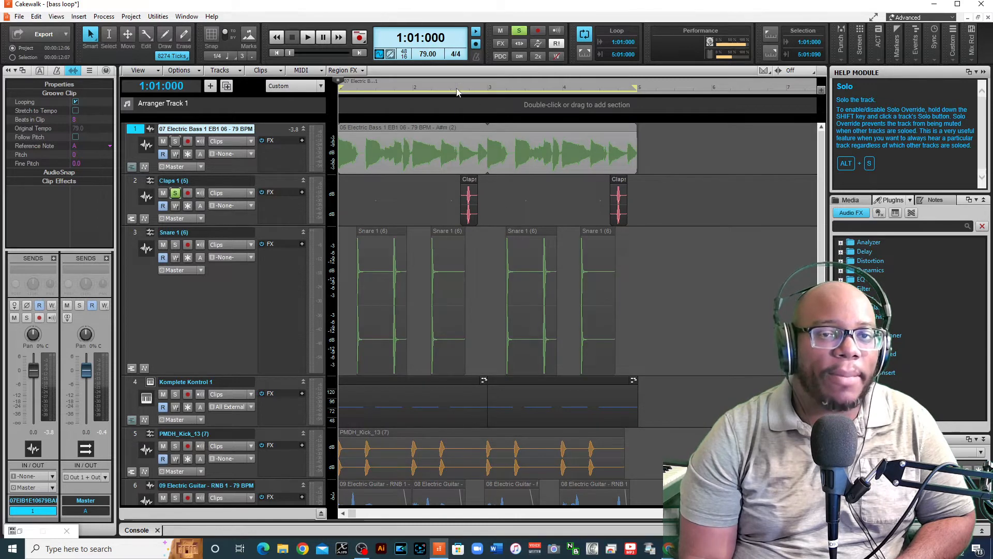
pyautogui.click(456, 90)
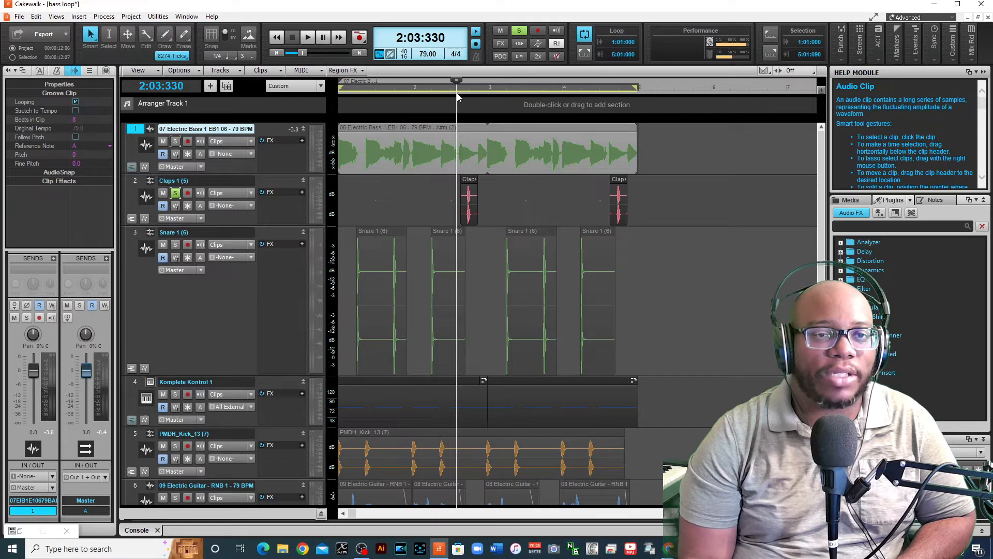
pyautogui.click(307, 42)
pyautogui.press('space')
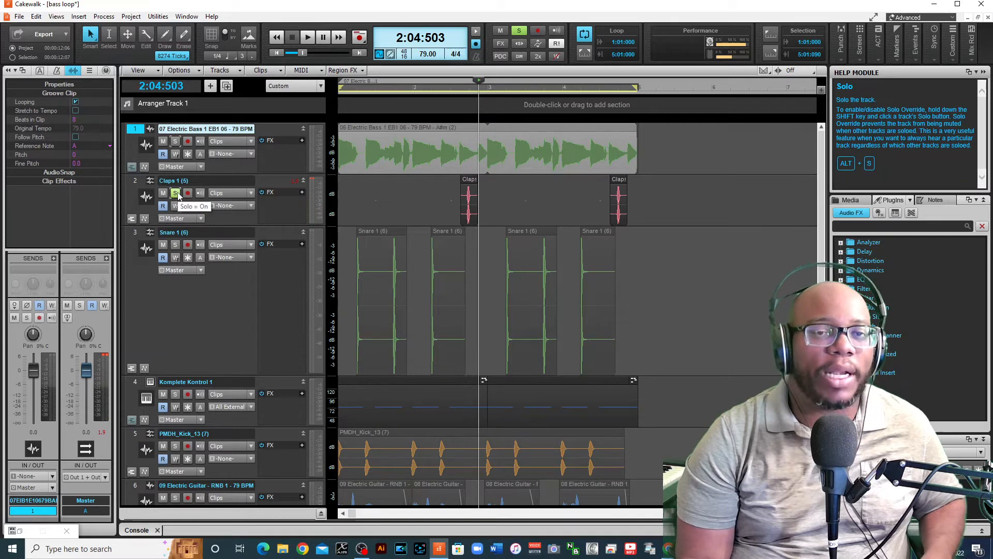
pyautogui.click(176, 193)
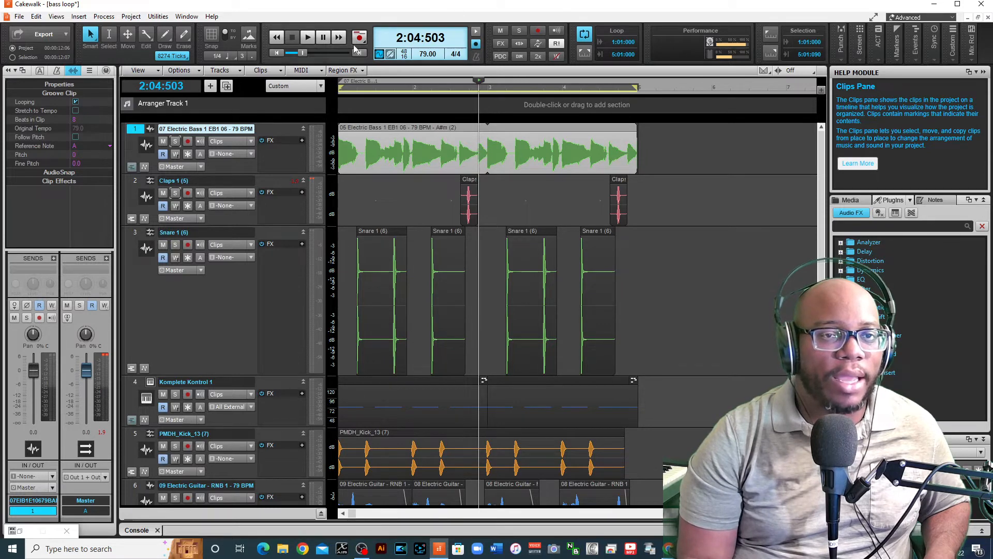
# - Solo the Snare 1 (6) track and listen to its pattern from the project start
pyautogui.click(277, 53)
pyautogui.click(175, 244)
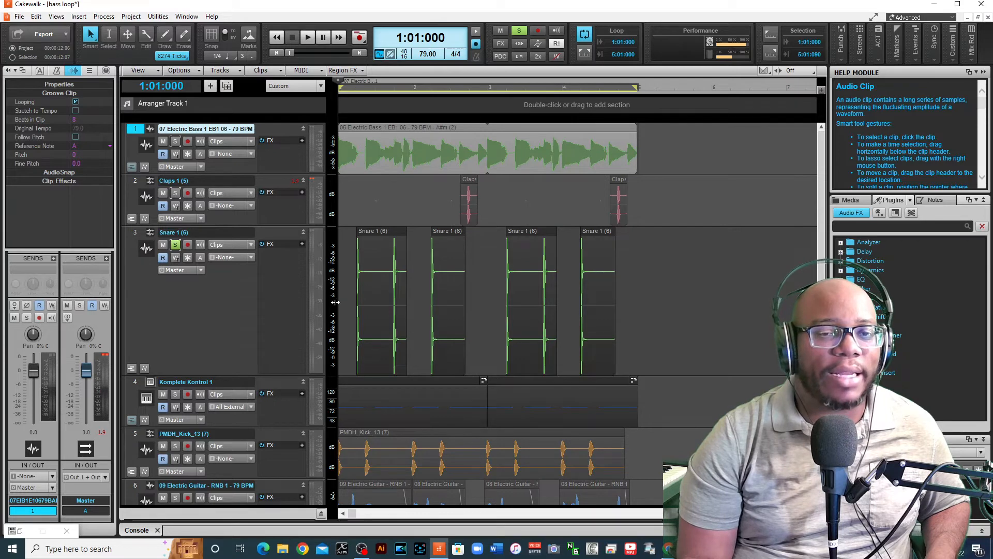
pyautogui.press('space')
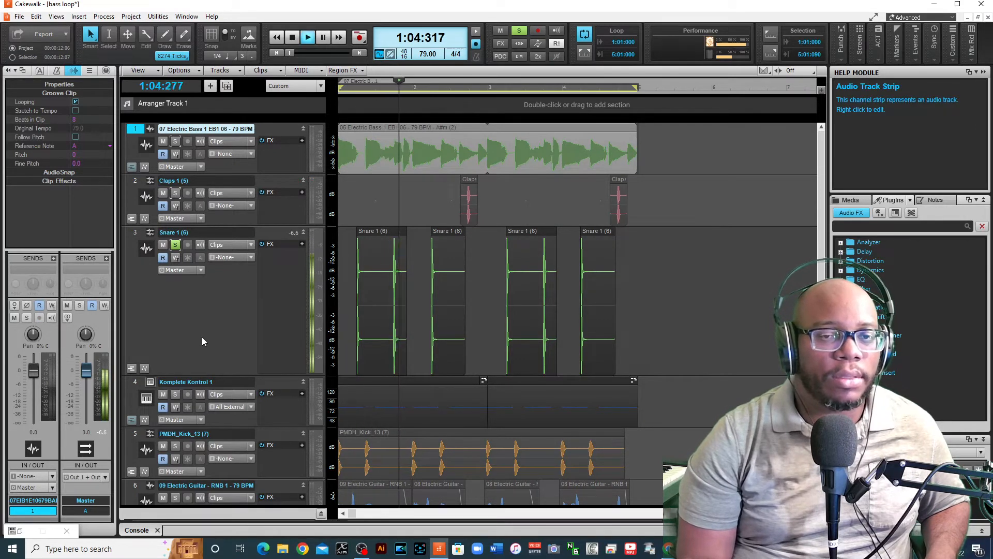
pyautogui.press('space')
# - Solo the PMDH_Kick_13 (7) track in place of the snare and listen to its pattern from the project start
pyautogui.scroll(-3, 319, 334)
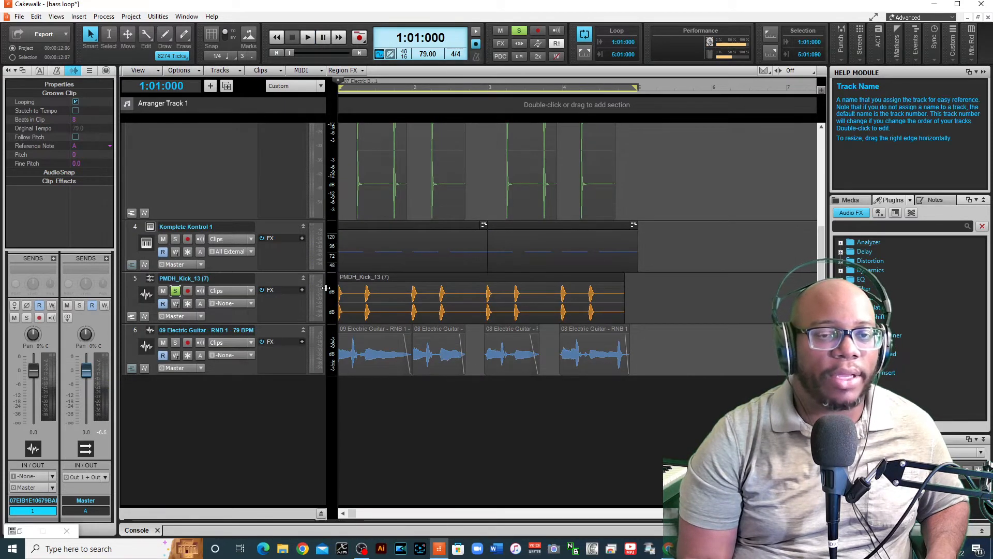
pyautogui.press('space')
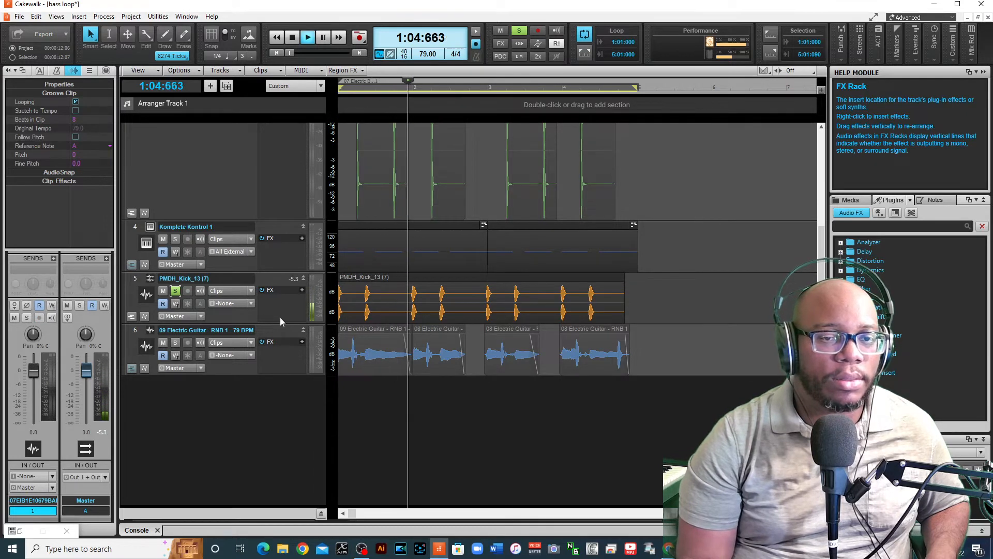
pyautogui.press('space')
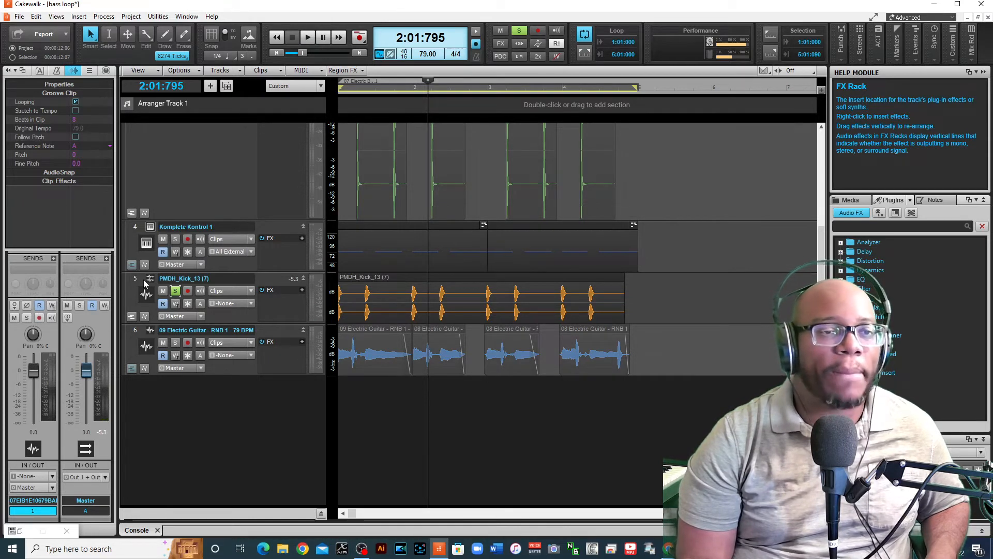
# - Show the PMDH_Kick_13 (7) track's channel strip with its input gain instead of the clip properties, and unsolo the track
pyautogui.click(73, 69)
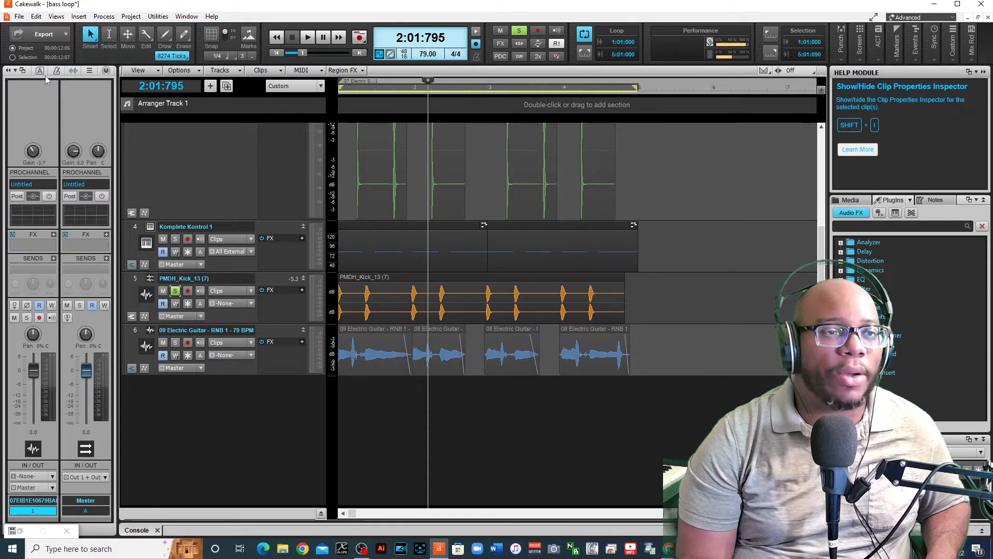
pyautogui.click(106, 70)
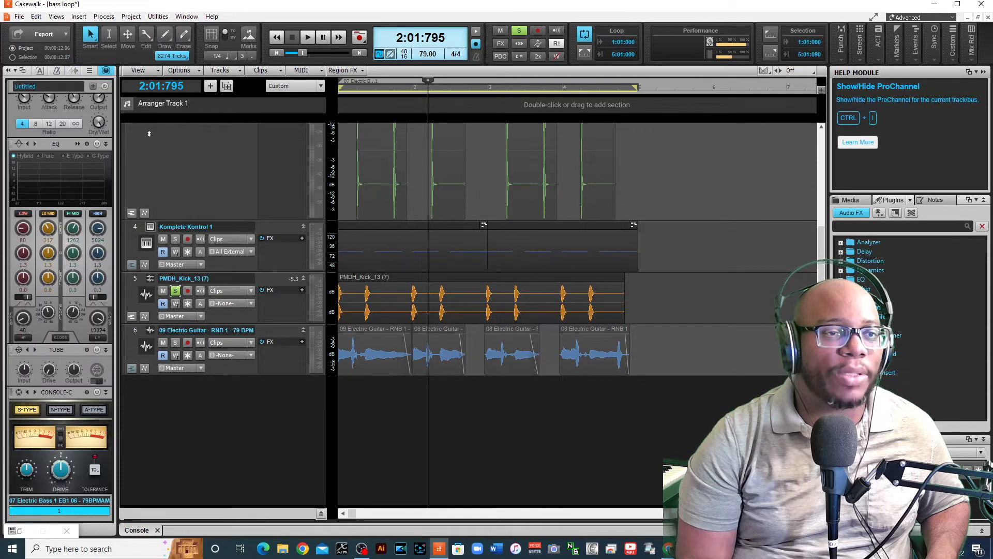
pyautogui.click(129, 278)
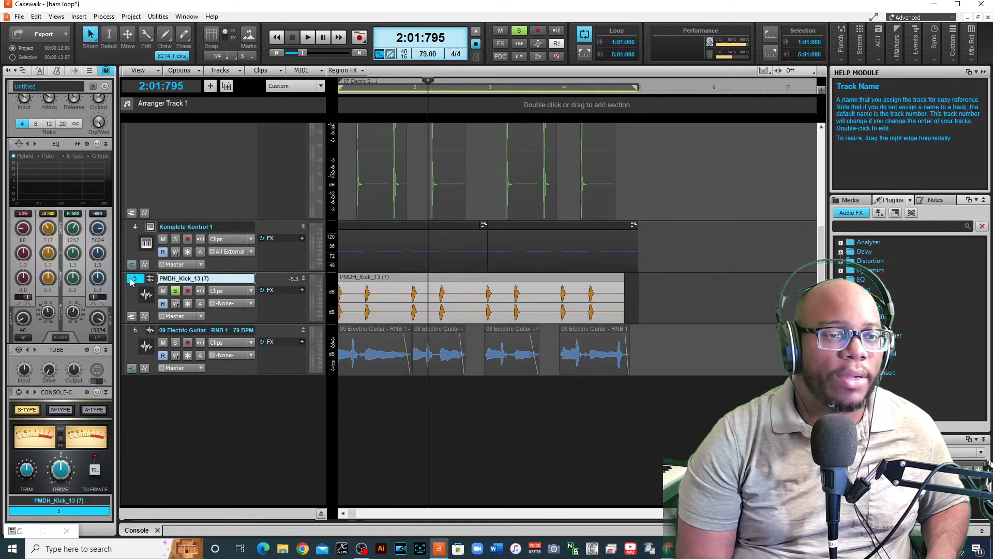
pyautogui.click(105, 71)
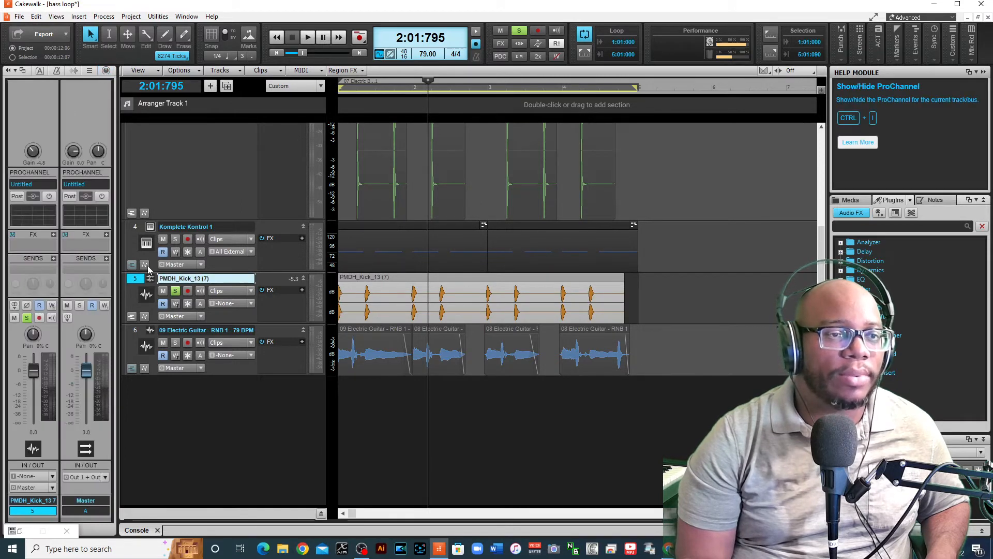
pyautogui.moveTo(33, 154)
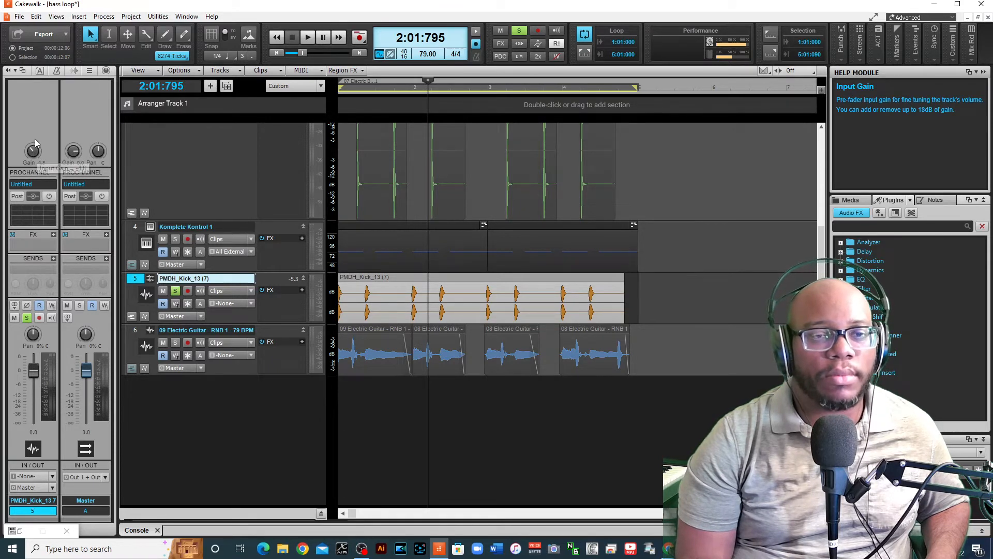
pyautogui.click(175, 292)
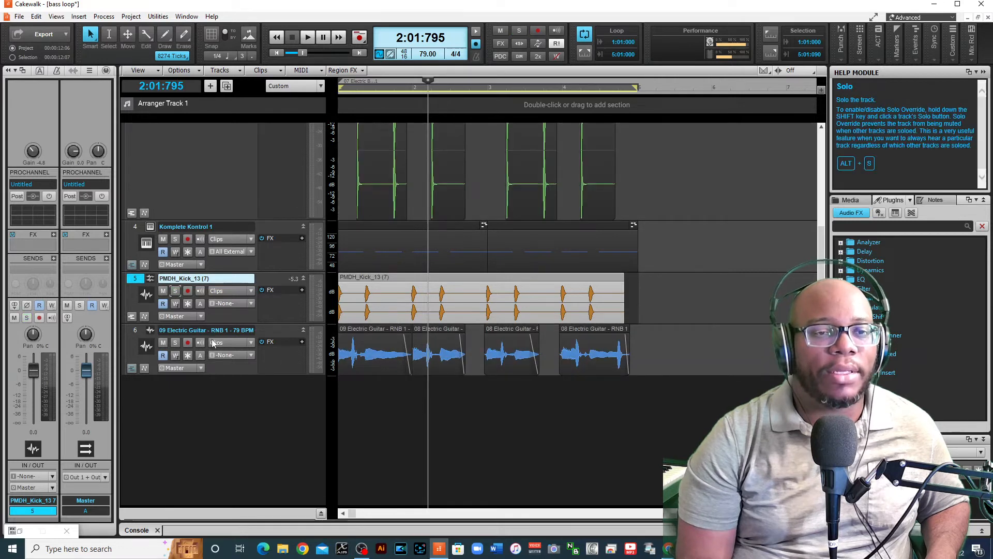
# - Solo the 09 Electric Guitar - RNB 1 track and play it from the project start
pyautogui.click(277, 37)
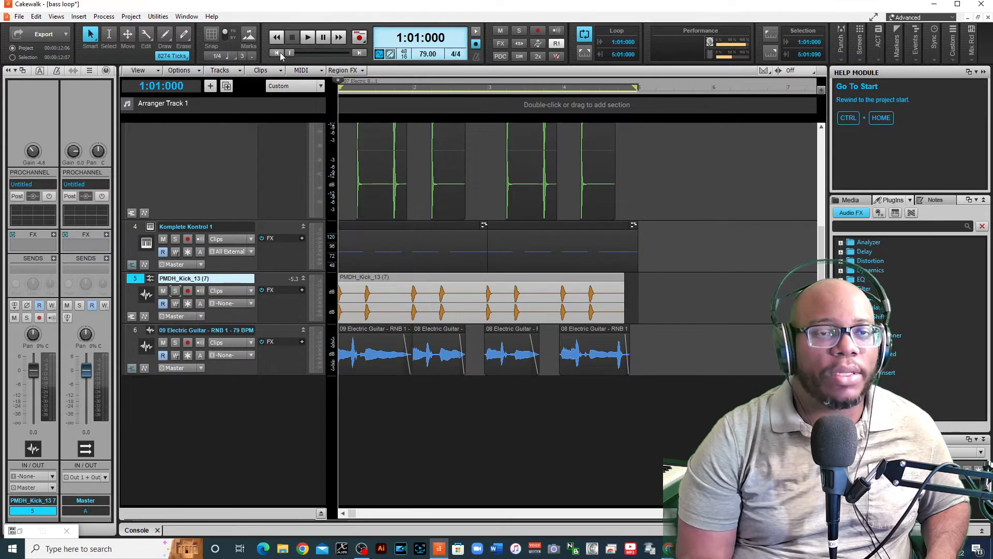
pyautogui.press('space')
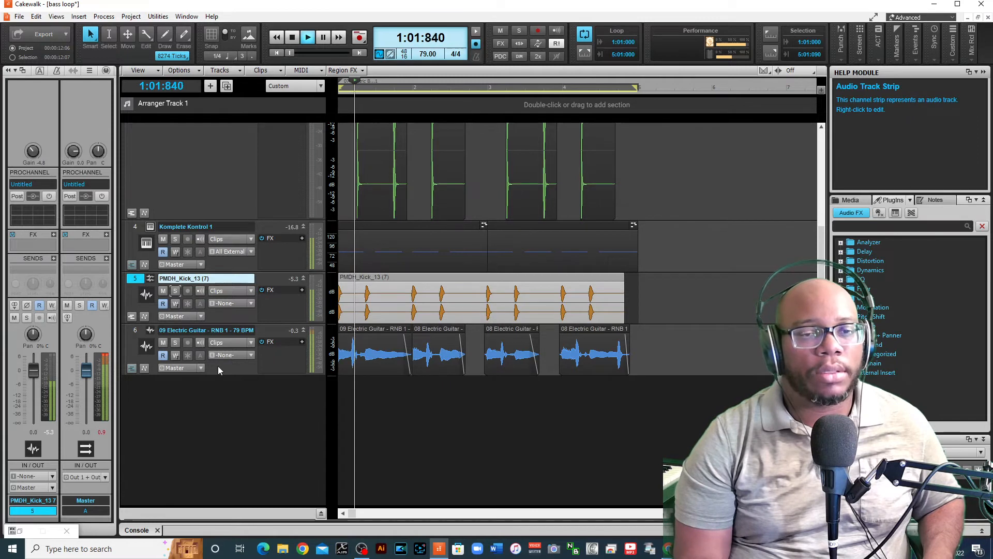
pyautogui.click(181, 331)
pyautogui.click(176, 343)
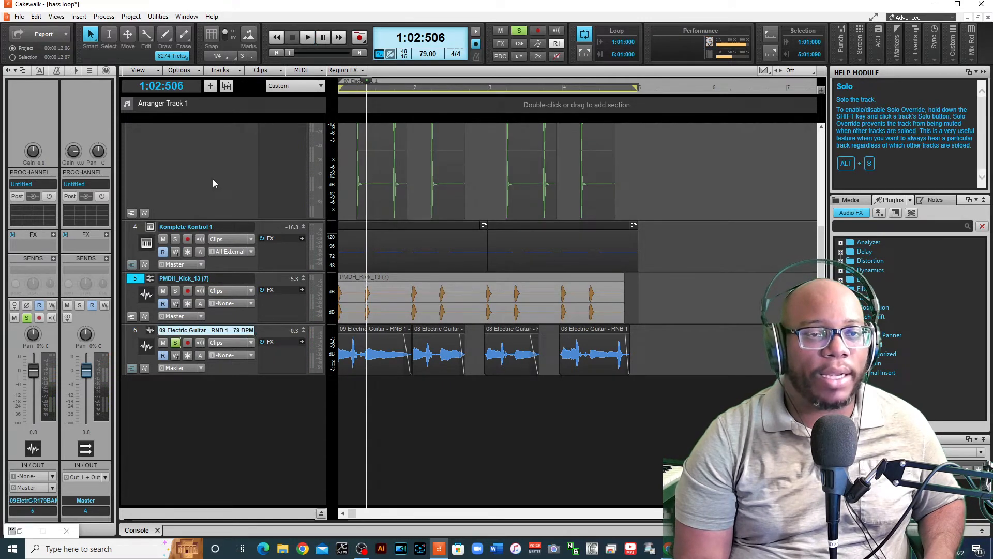
pyautogui.click(277, 52)
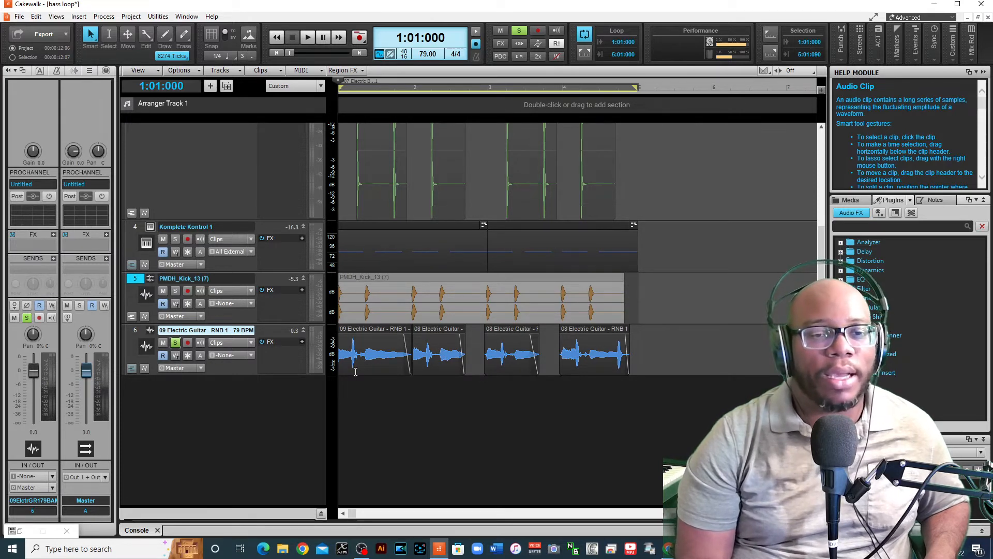
pyautogui.press('space')
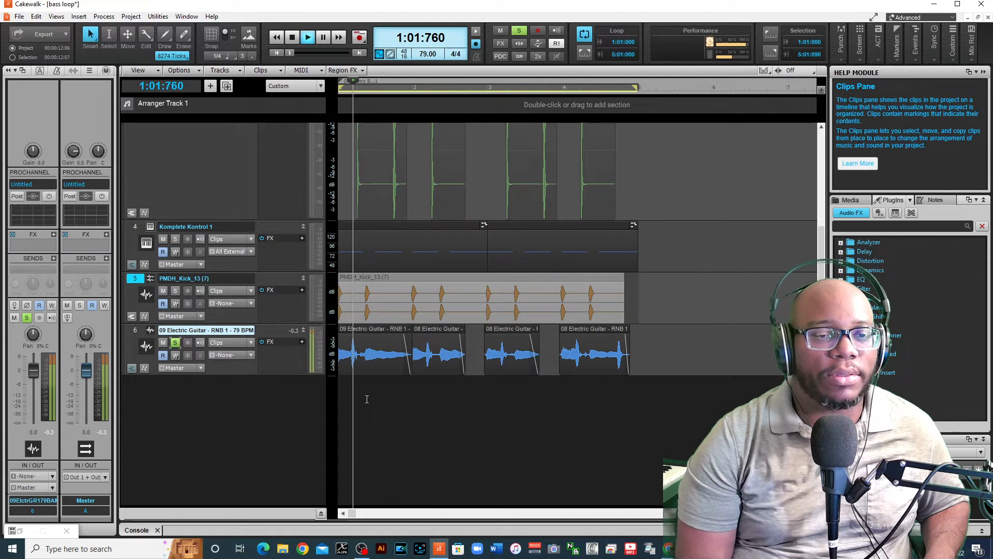
# - Stop playback, single out the second guitar clip, and listen to the soloed guitar track again from the project start
pyautogui.press('space')
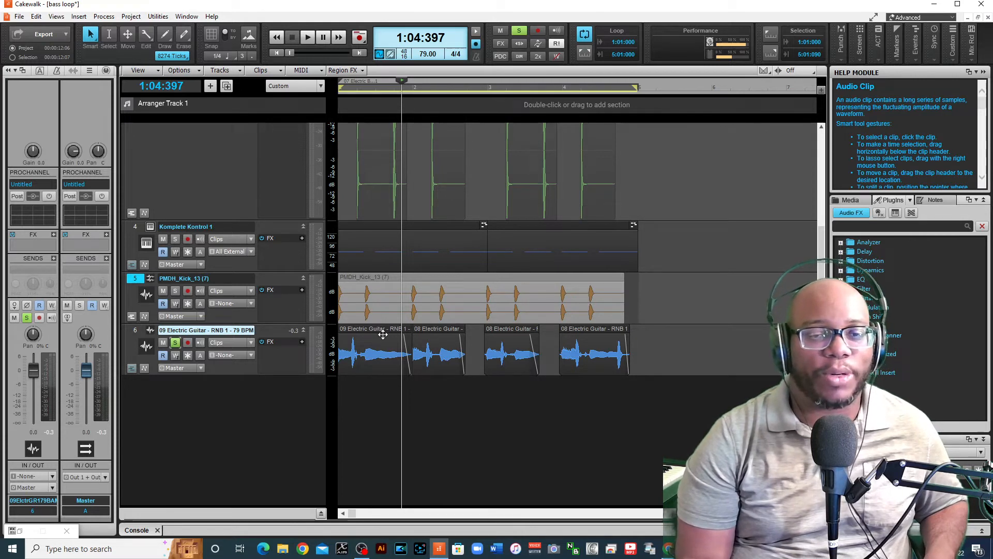
pyautogui.click(429, 327)
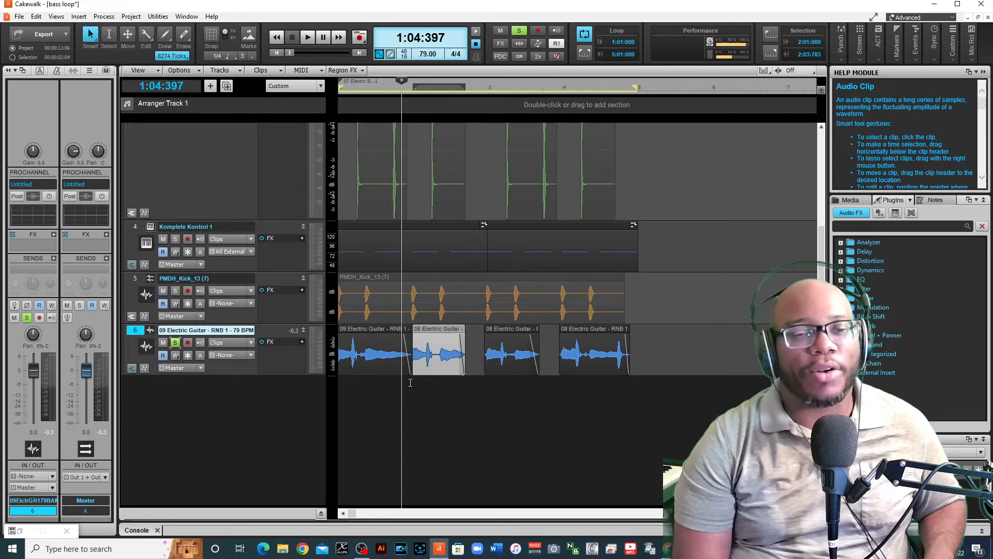
pyautogui.click(411, 398)
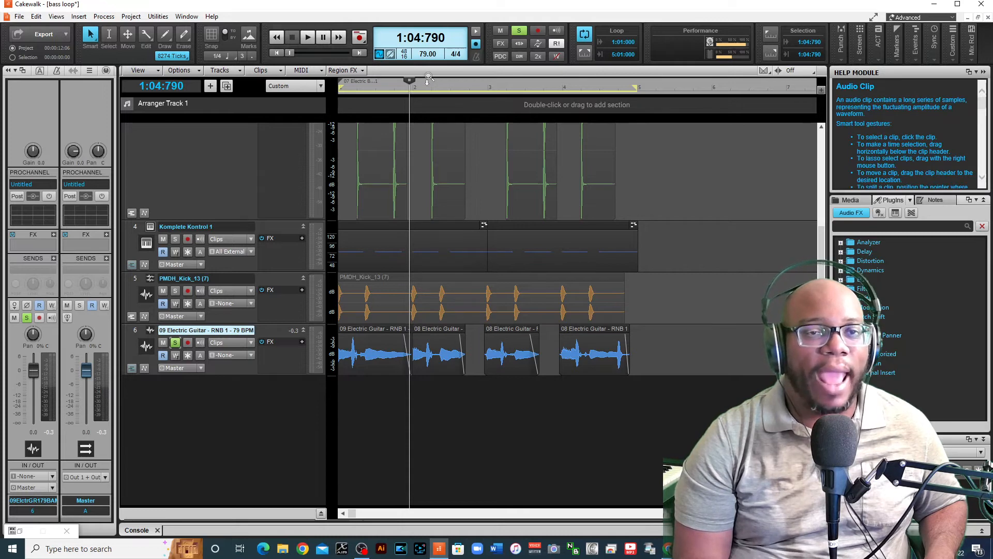
pyautogui.moveTo(412, 81); pyautogui.dragTo(314, 82)
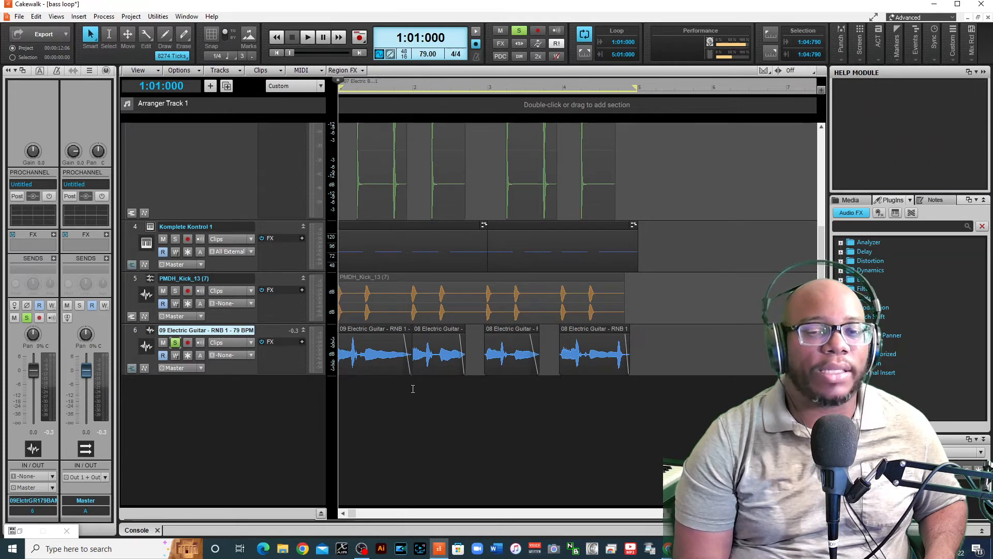
pyautogui.press('space')
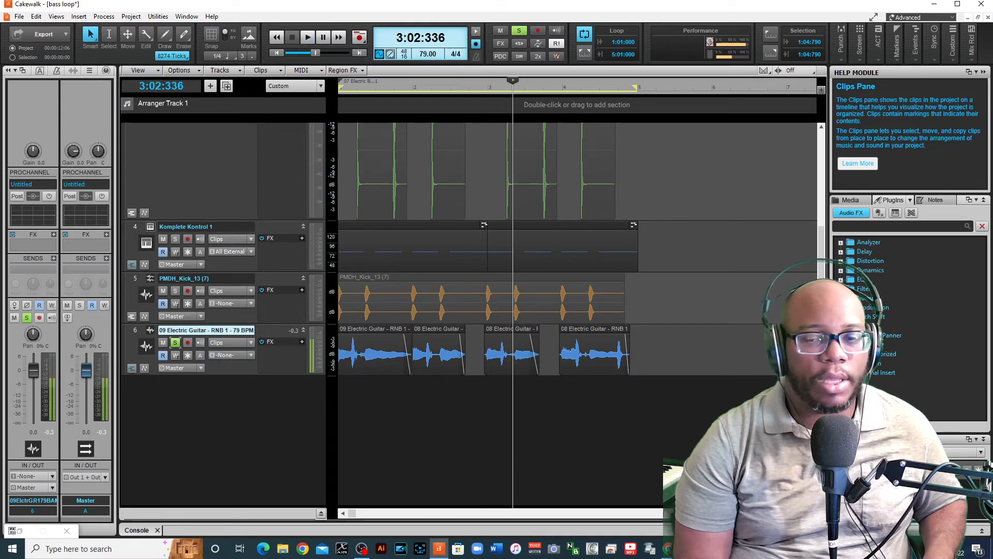
# - Extend the end of the second guitar clip past beat 4 of measure 2 to bring back the extra guitar hit
pyautogui.hotkey('ctrl', 'Right')
pyautogui.hotkey('ctrl', 'Right')
pyautogui.hotkey('ctrl', 'Right')
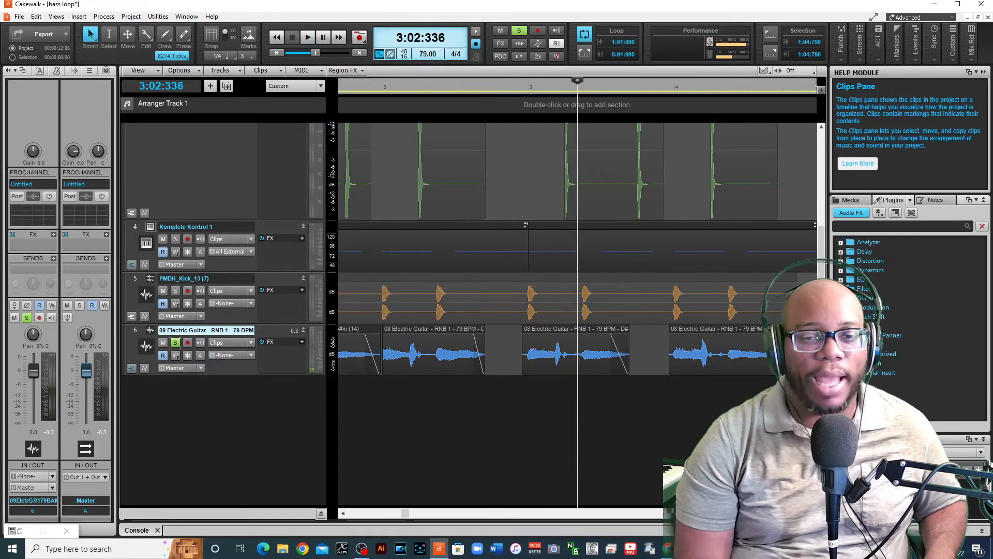
pyautogui.moveTo(484, 347); pyautogui.dragTo(493, 347)
pyautogui.click(495, 348)
pyautogui.moveTo(492, 347); pyautogui.dragTo(505, 347)
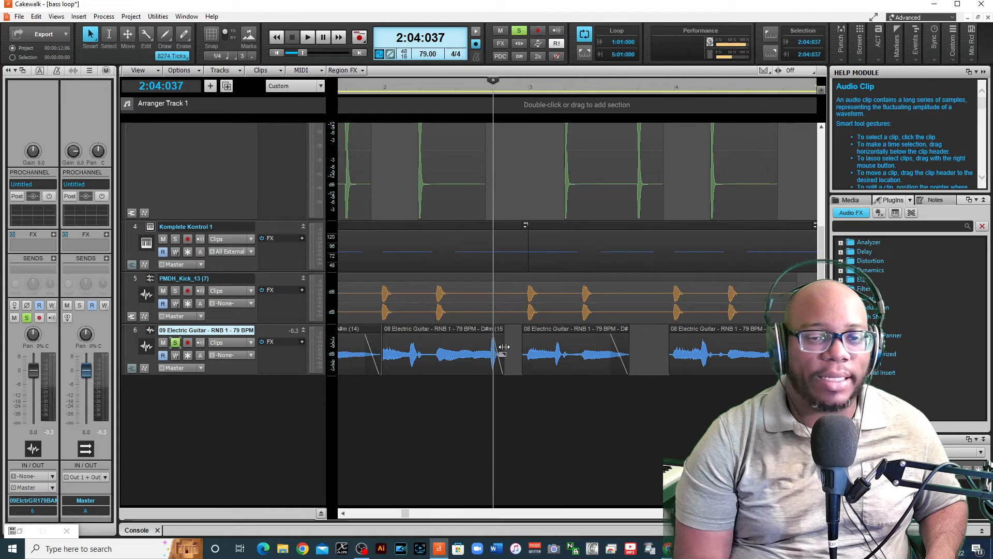
# - Listen to the lengthened second guitar clip from the start of measure 2
pyautogui.click(472, 89)
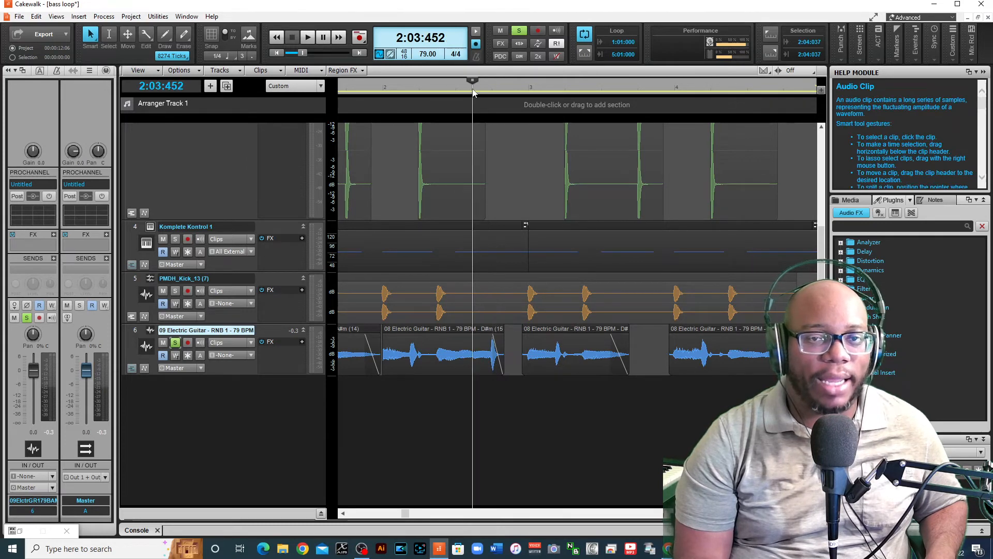
pyautogui.click(384, 85)
pyautogui.press('space')
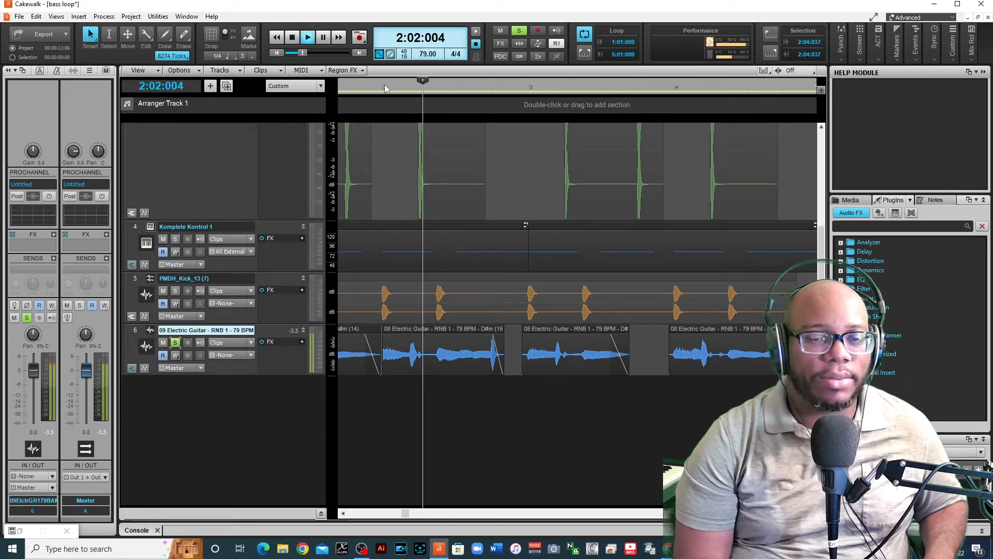
pyautogui.press('space')
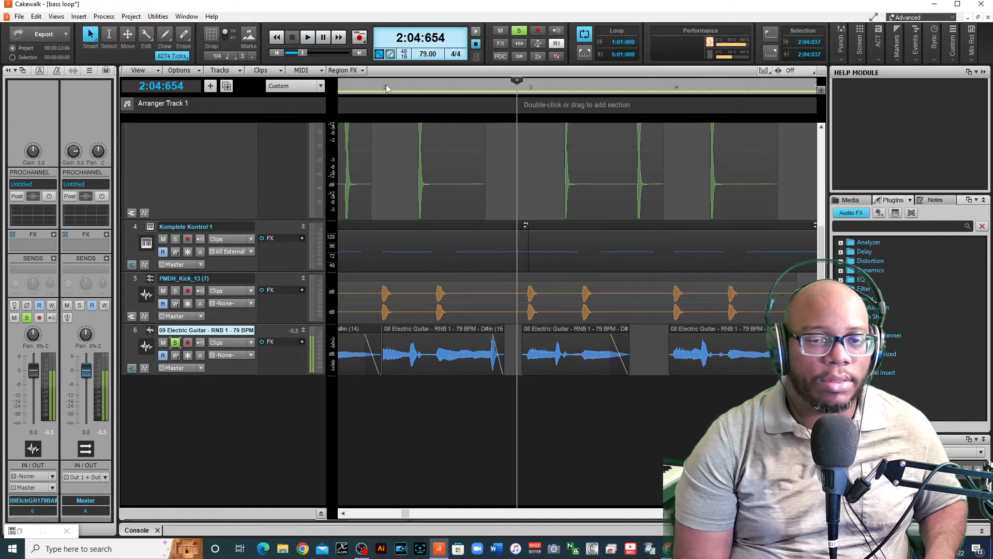
# - Trim the second guitar clip's end back to cut off the extra hit, audition it, and shorten the end slightly more
pyautogui.moveTo(504, 353); pyautogui.dragTo(493, 351)
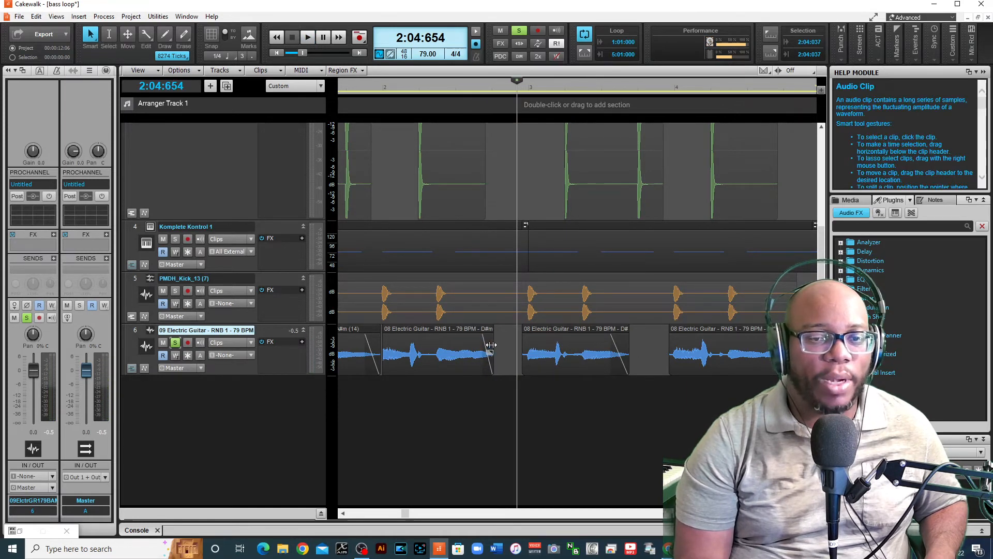
pyautogui.press('space')
pyautogui.press('space')
pyautogui.doubleClick(448, 91)
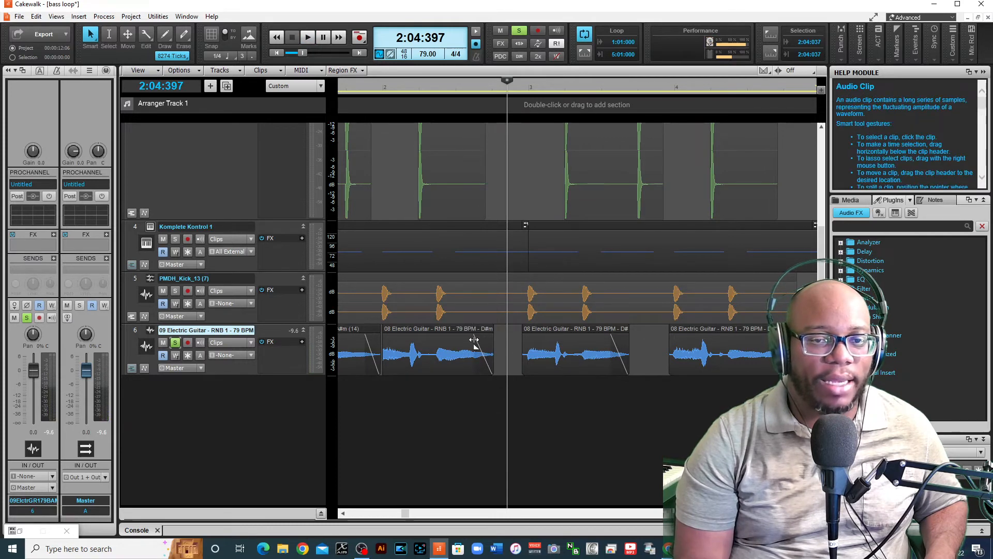
pyautogui.moveTo(475, 340); pyautogui.dragTo(488, 348)
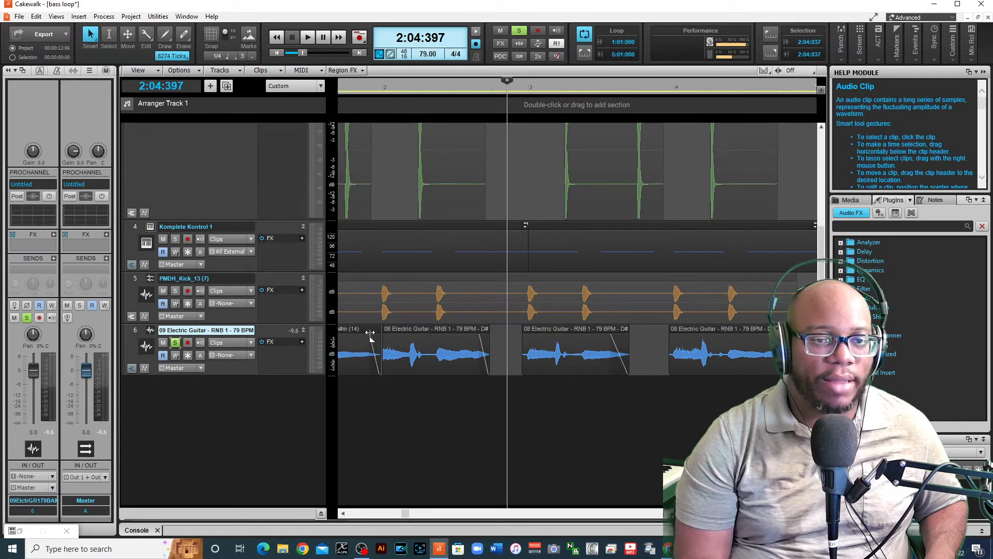
# - Listen to the soloed guitar track from just before measure 2 through the end of measure 4
pyautogui.click(341, 92)
pyautogui.press('space')
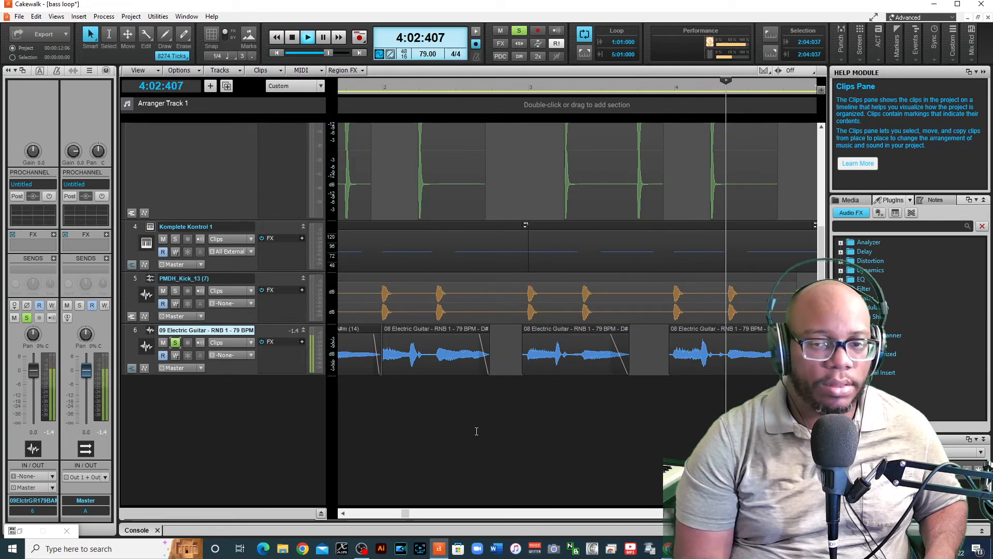
pyautogui.press('space')
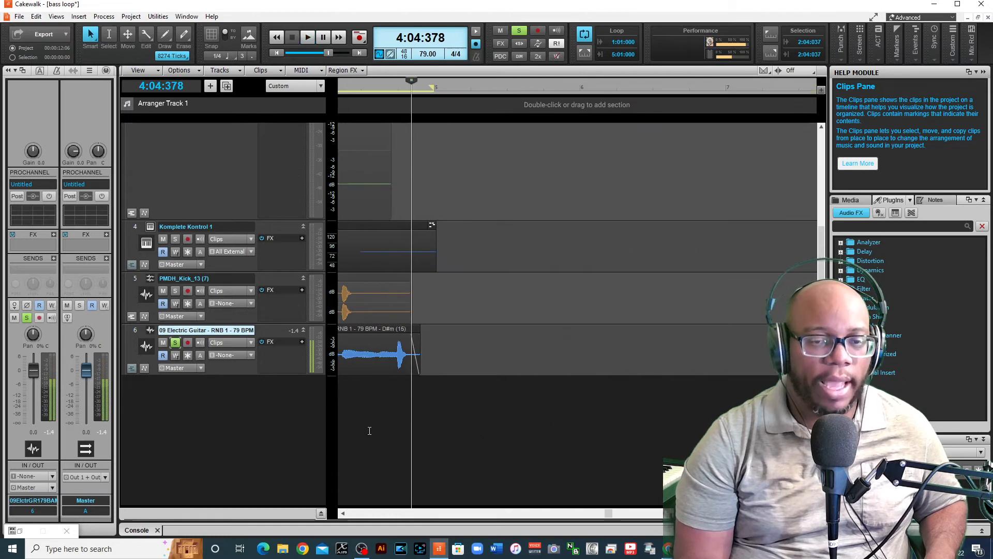
# - Return to the project start, unsolo the guitar track, and listen to all the tracks together
pyautogui.moveTo(608, 513); pyautogui.dragTo(351, 513)
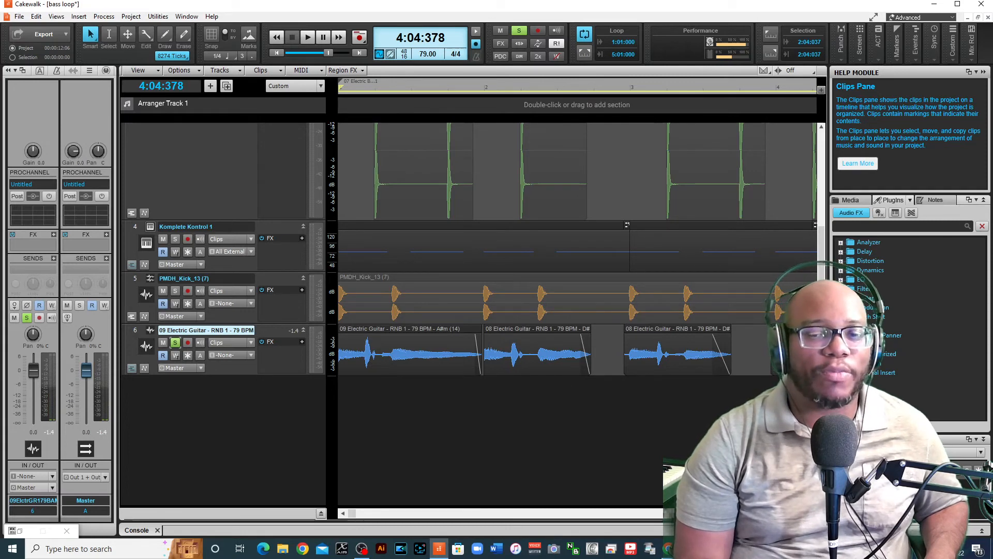
pyautogui.hotkey('ctrl', 'Left')
pyautogui.hotkey('ctrl', 'Left')
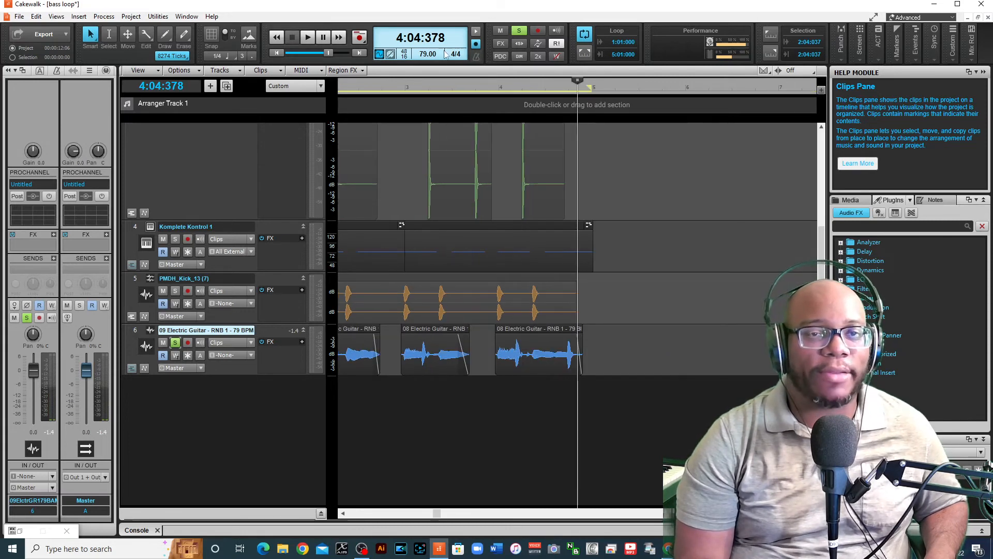
pyautogui.hotkey('ctrl', 'Home')
pyautogui.scroll(1, 731, 219)
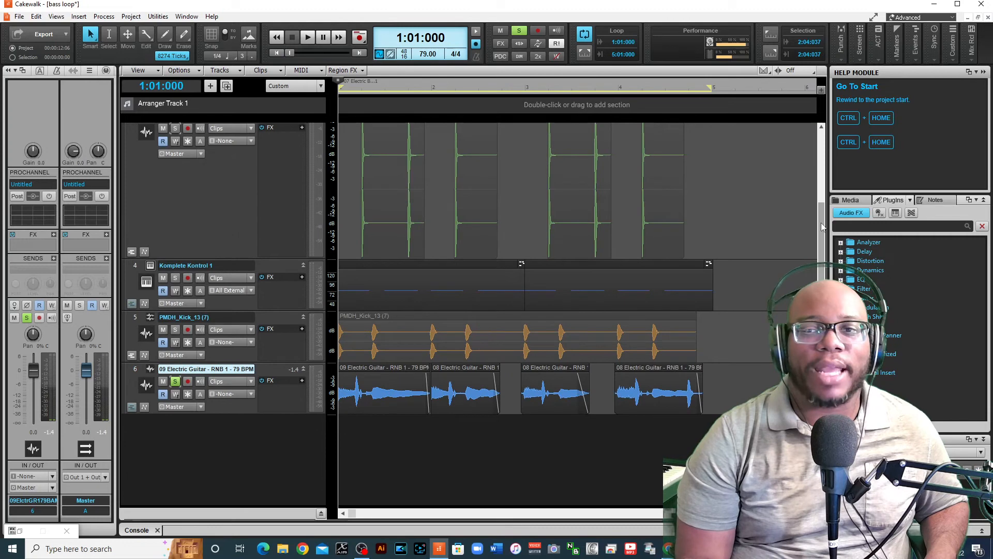
pyautogui.moveTo(821, 217); pyautogui.dragTo(815, 135)
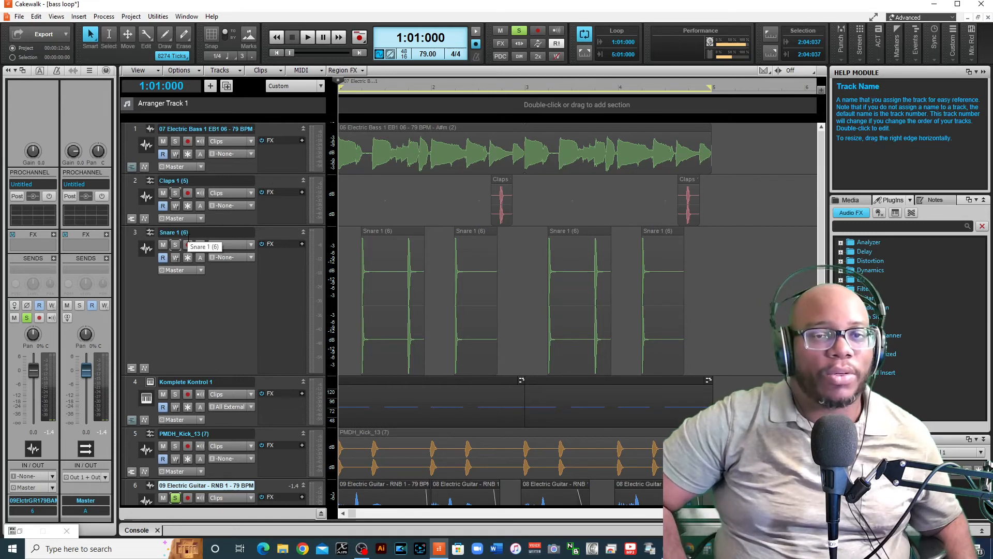
pyautogui.press('space')
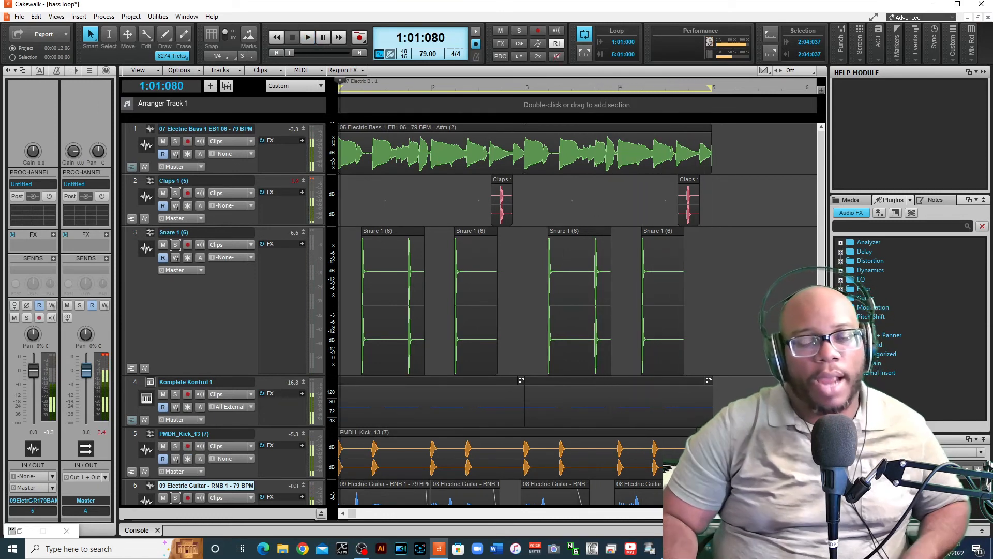
# - Open the Komplete Kontrol 1 instrument to examine the Hats 1 sample in its sampler
pyautogui.scroll(-3, 809, 202)
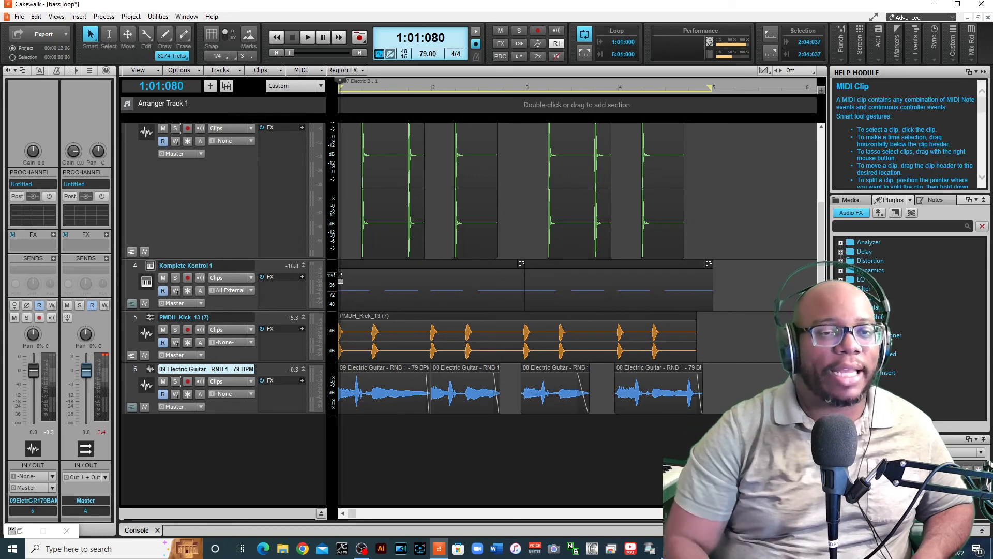
pyautogui.click(150, 265)
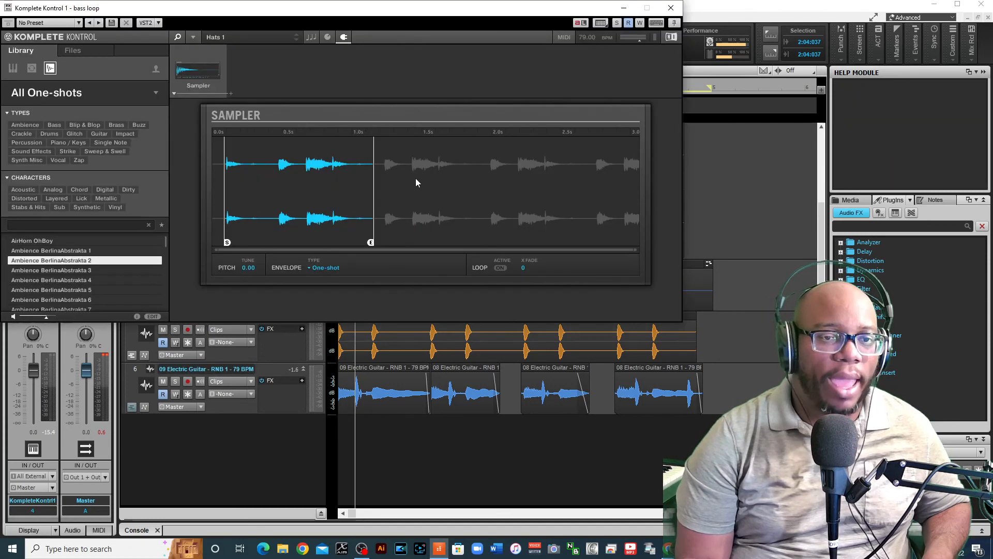